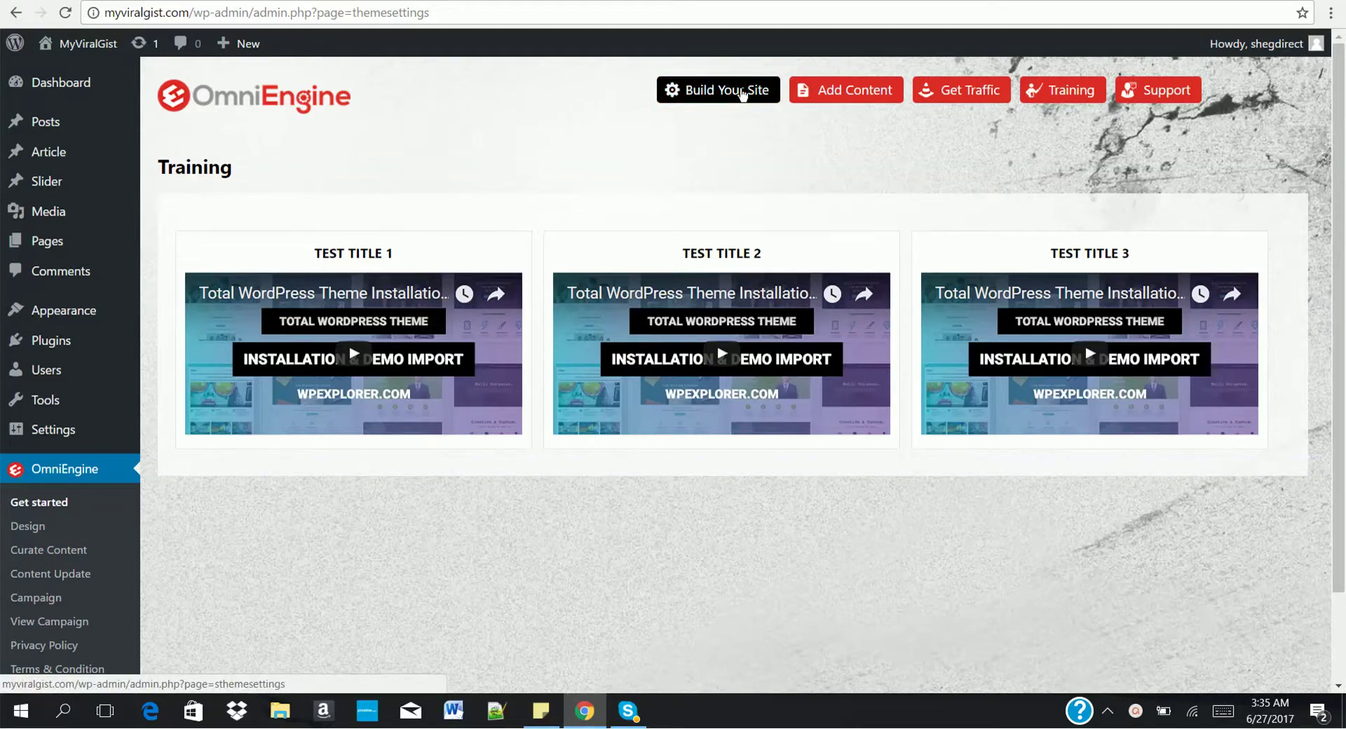
Open the site design settings and view the media library choices for the site logo, leaving the logo as is.
click(743, 96)
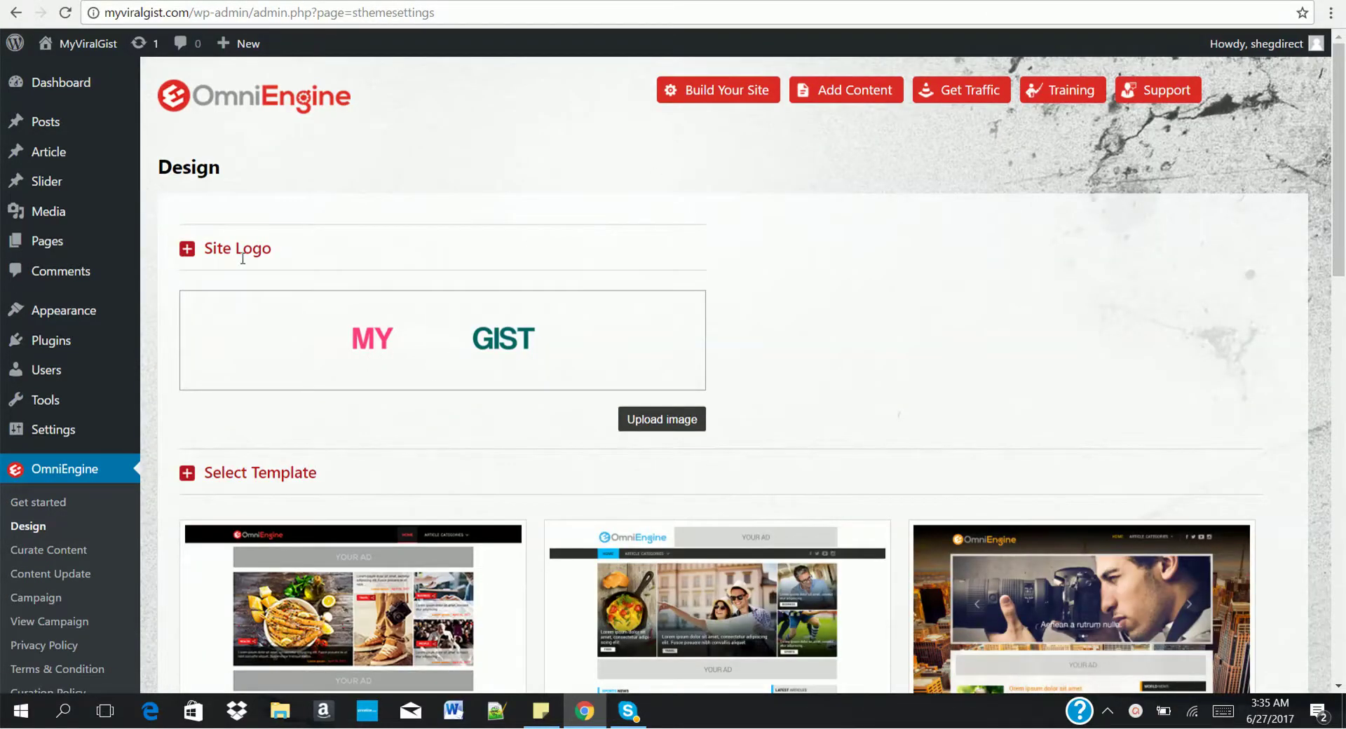
click(685, 420)
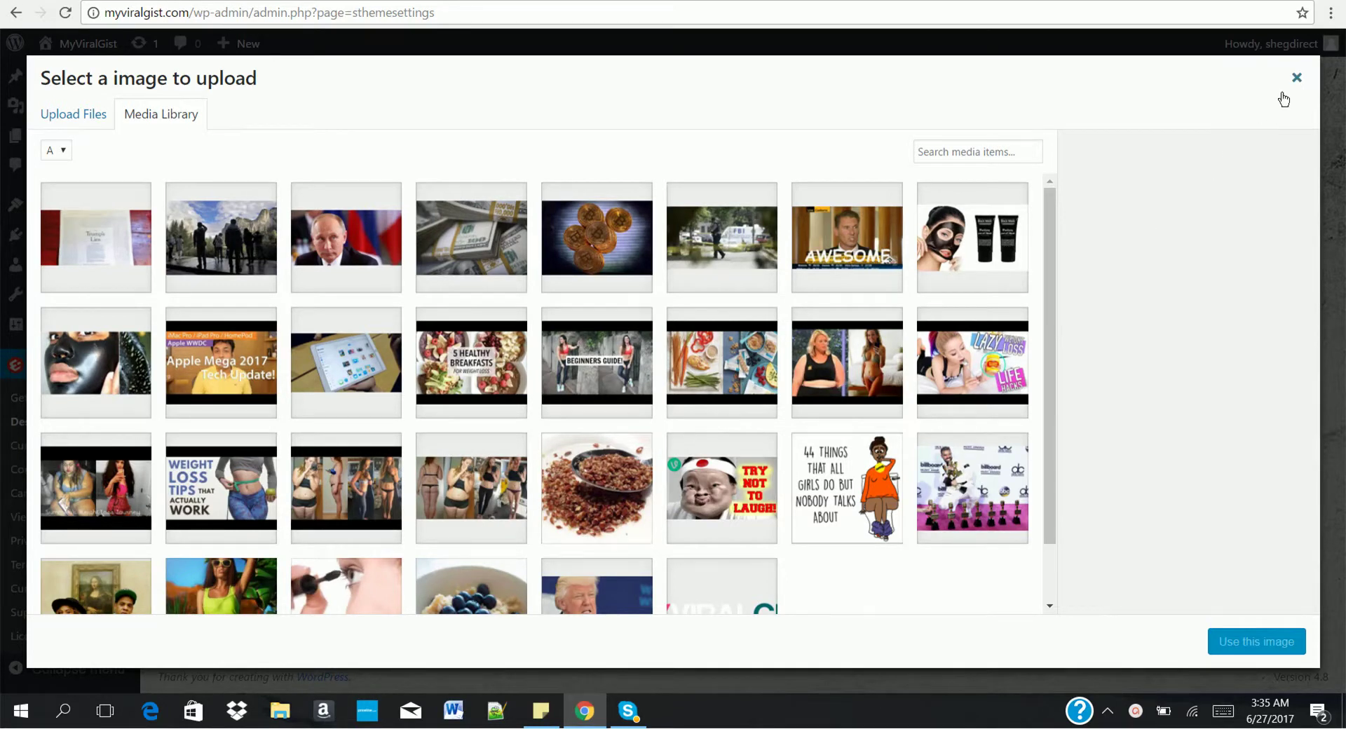
click(1302, 79)
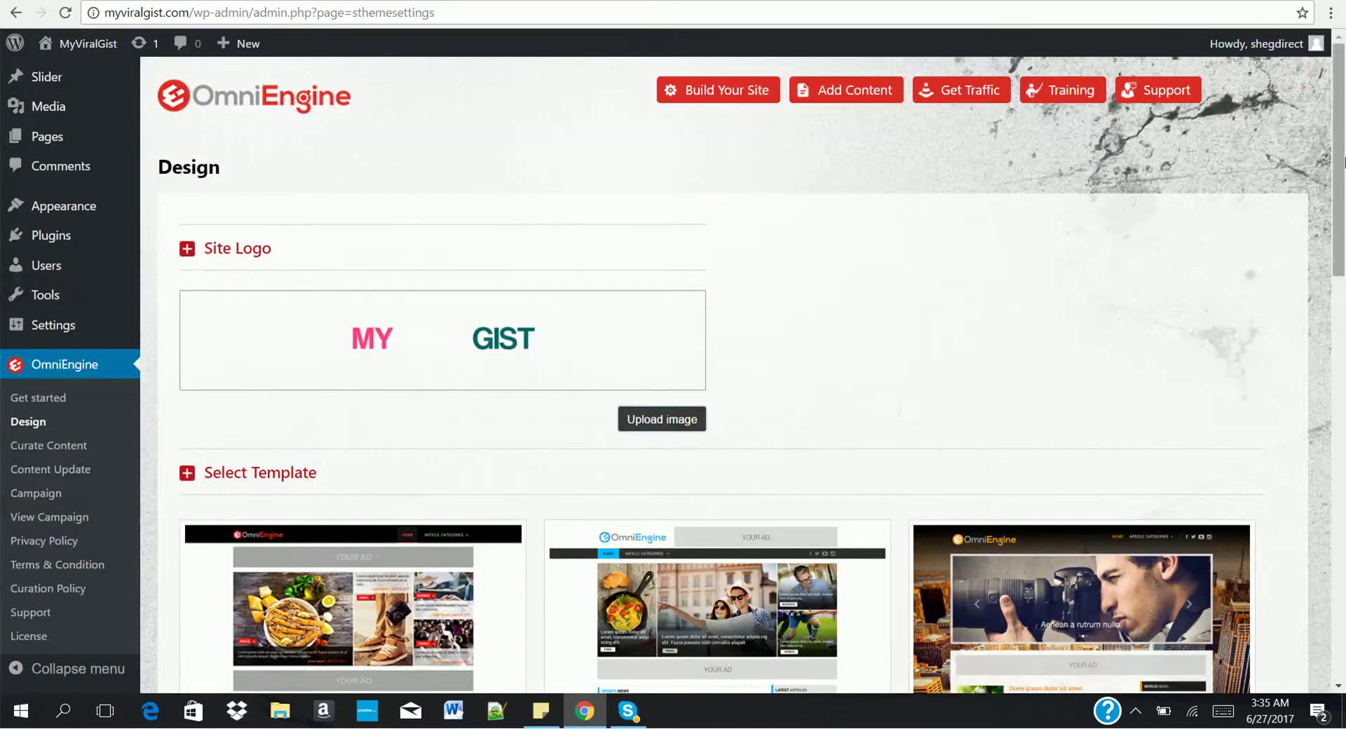
Review the template previews, advertisement areas, social media URLs and API details, and save the design settings.
drag(1343, 129, 1344, 263)
mouse_move(429, 246)
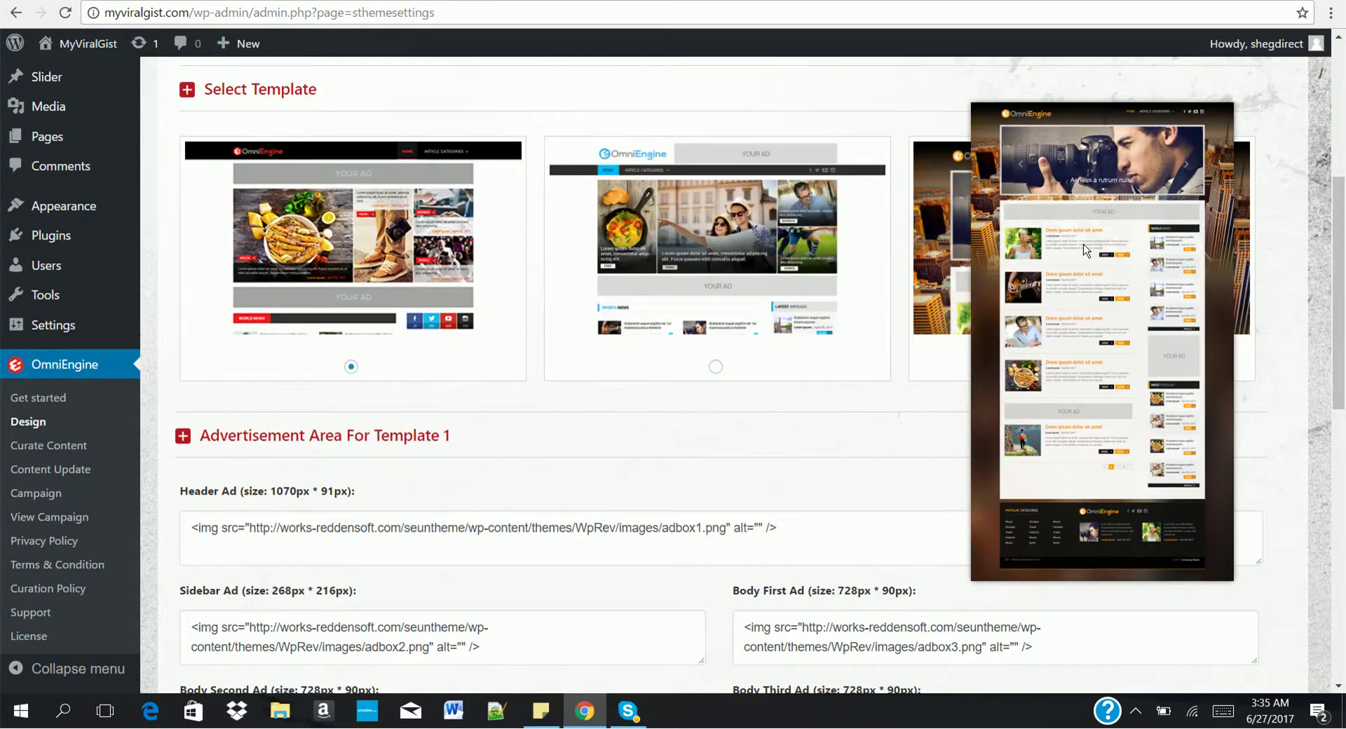
mouse_move(800, 275)
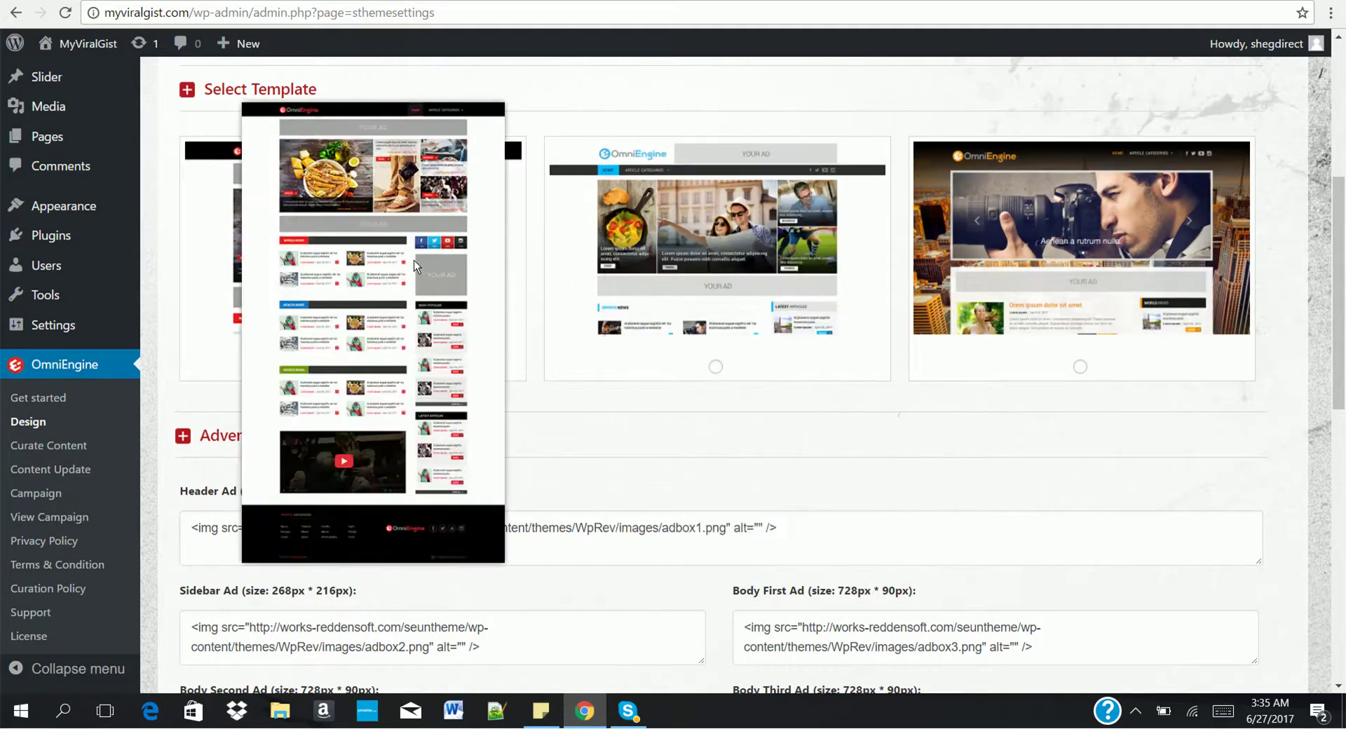
scroll(536, 257, down, 5)
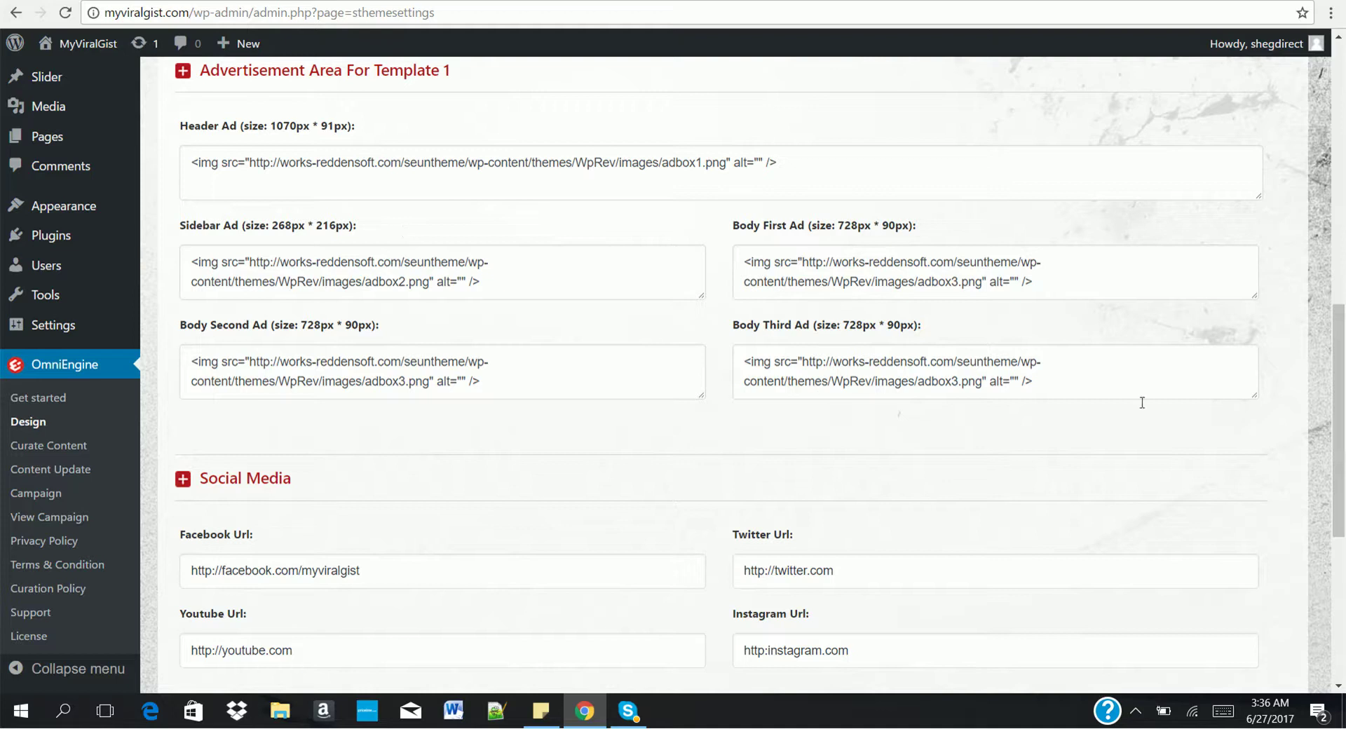
drag(1343, 379, 1343, 460)
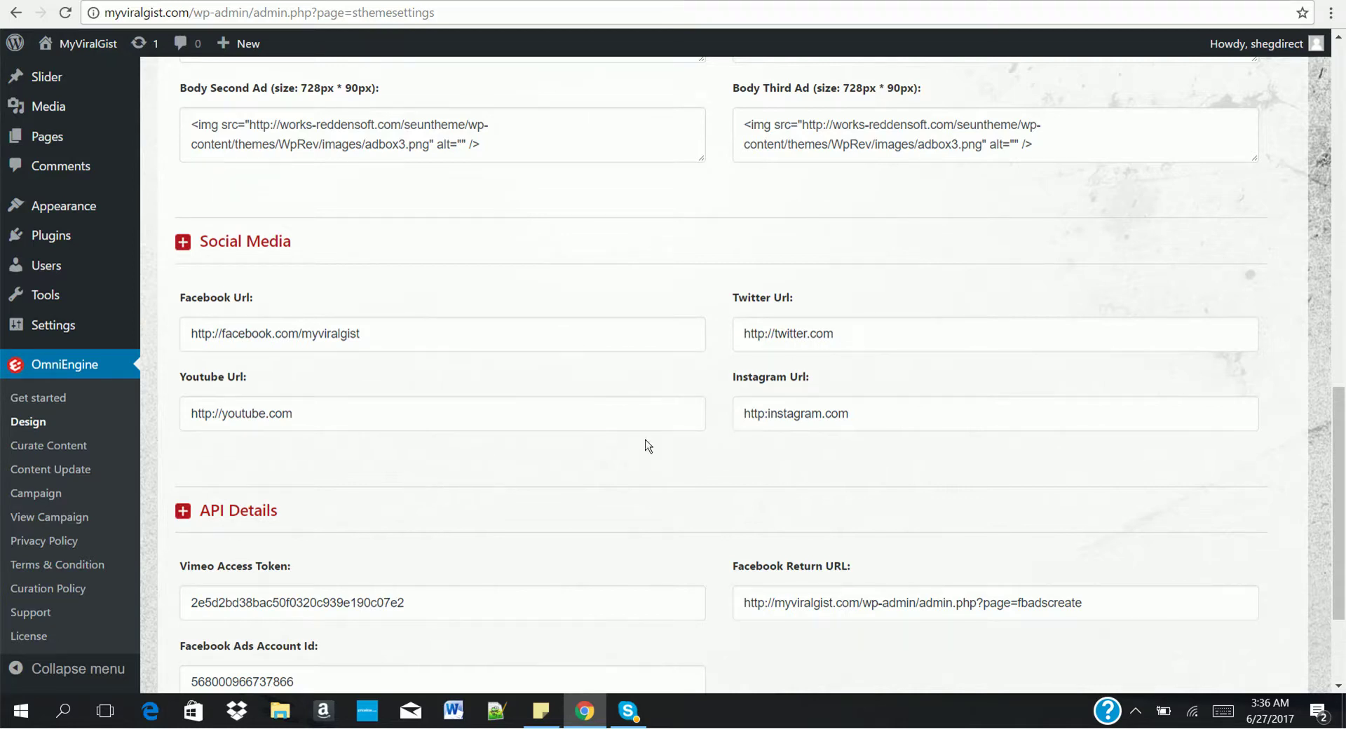
scroll(772, 561, down, 3)
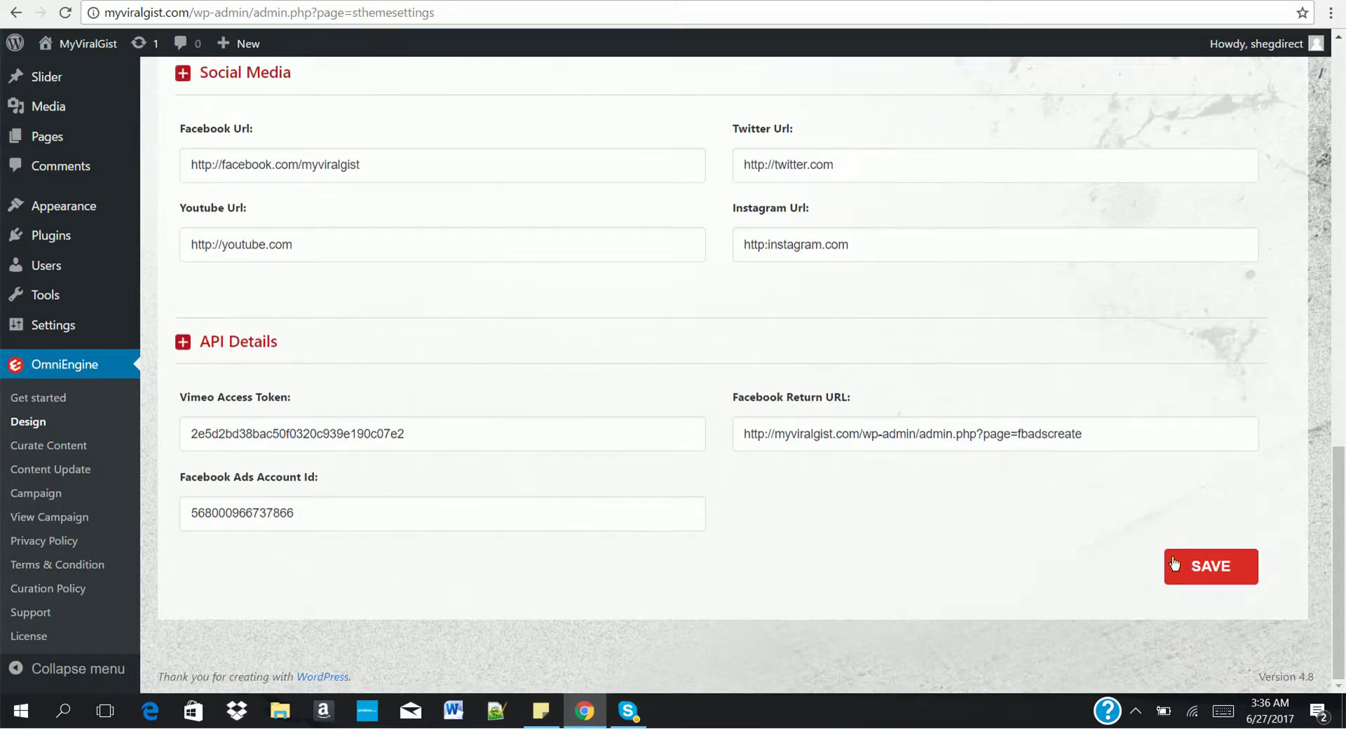
click(1195, 568)
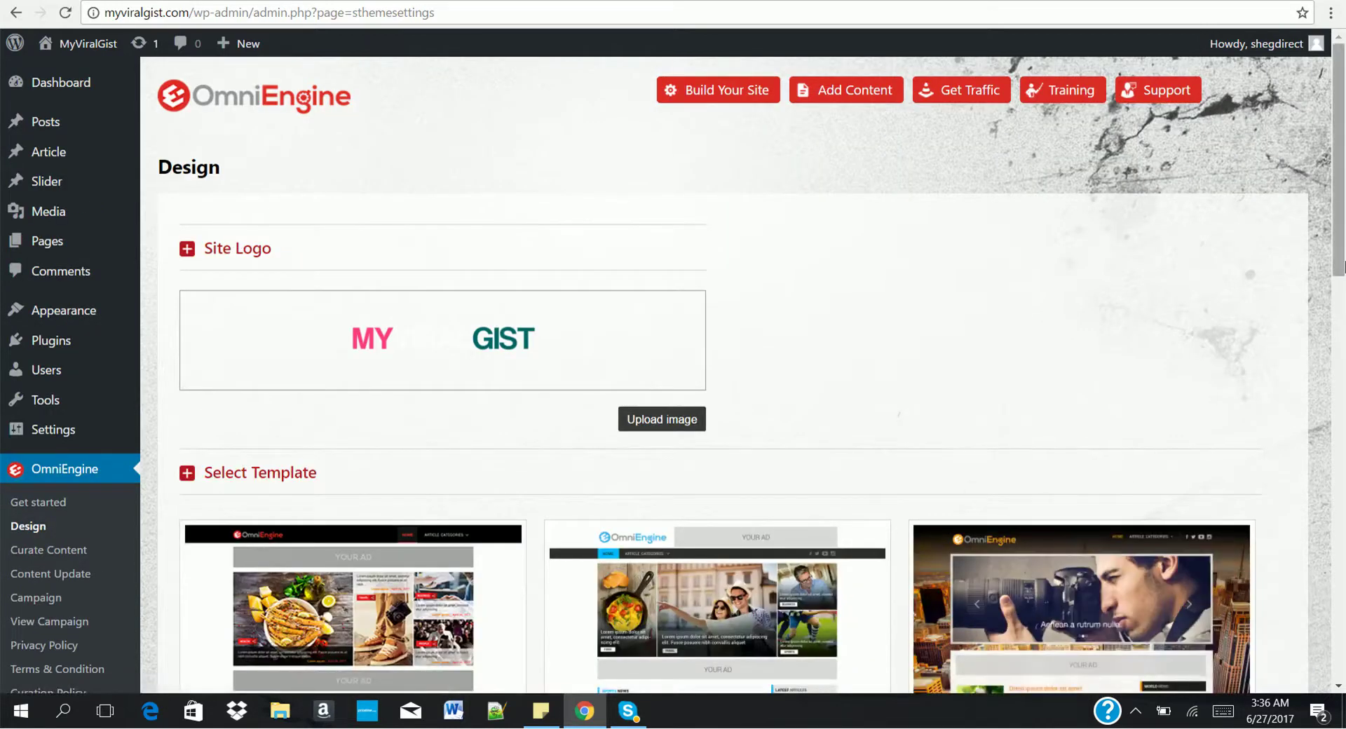
mouse_move(1344, 197)
mouse_down()
mouse_move(1344, 370)
mouse_move(1344, 194)
mouse_up()
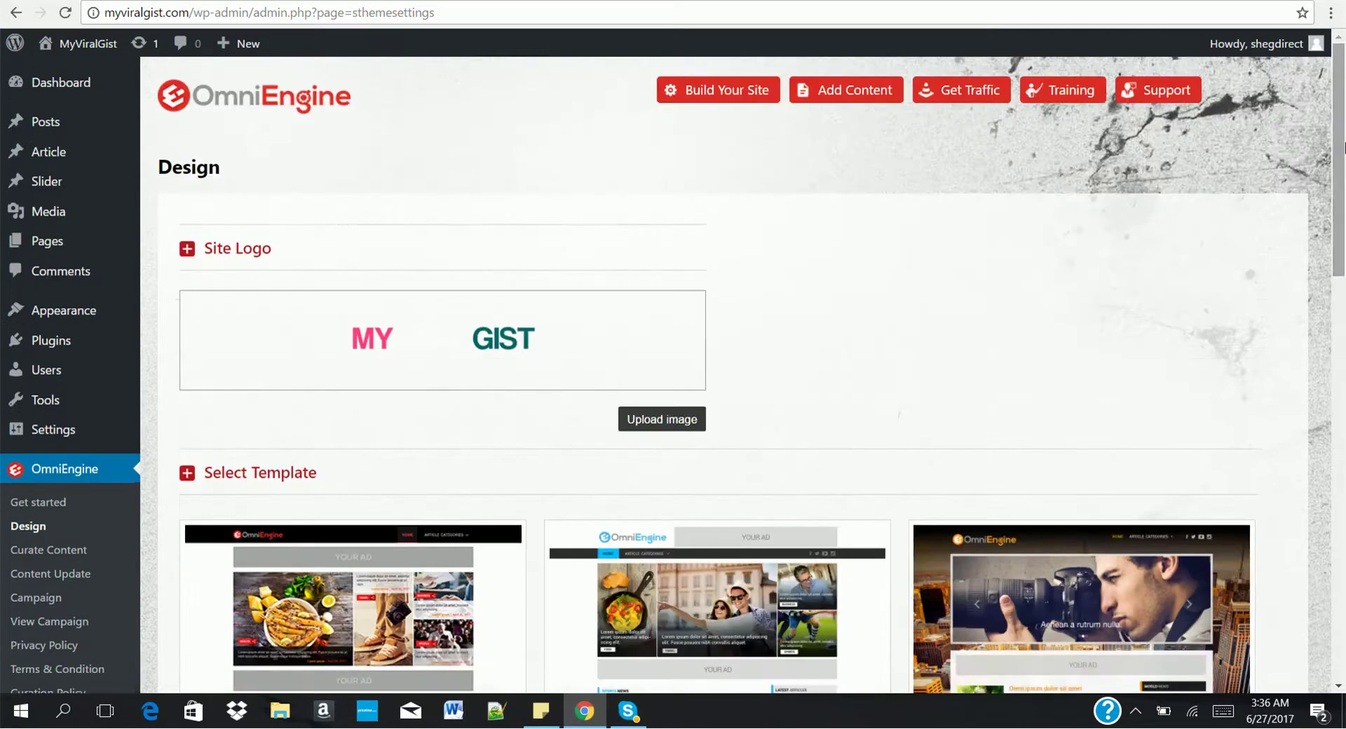
Open the content curation page, set News Article as the content source and list the news outlets for all categories.
click(851, 101)
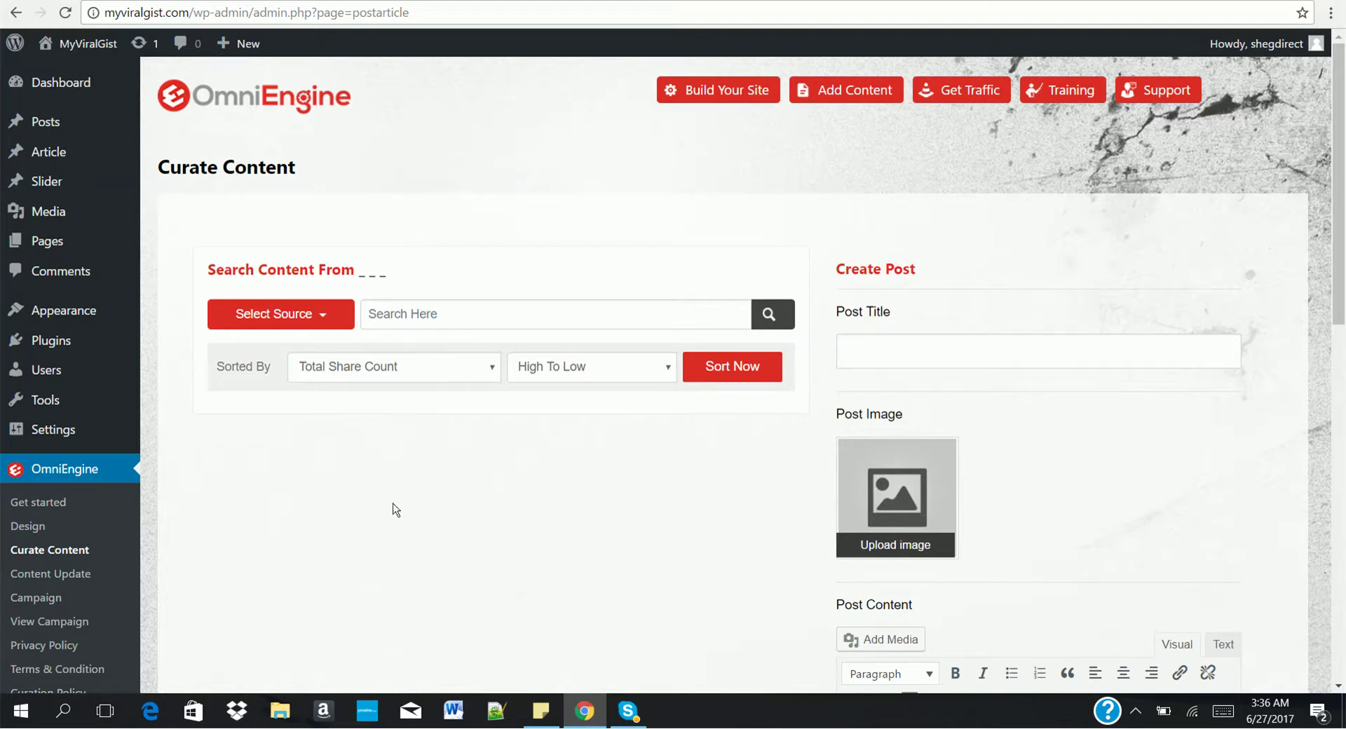
click(291, 321)
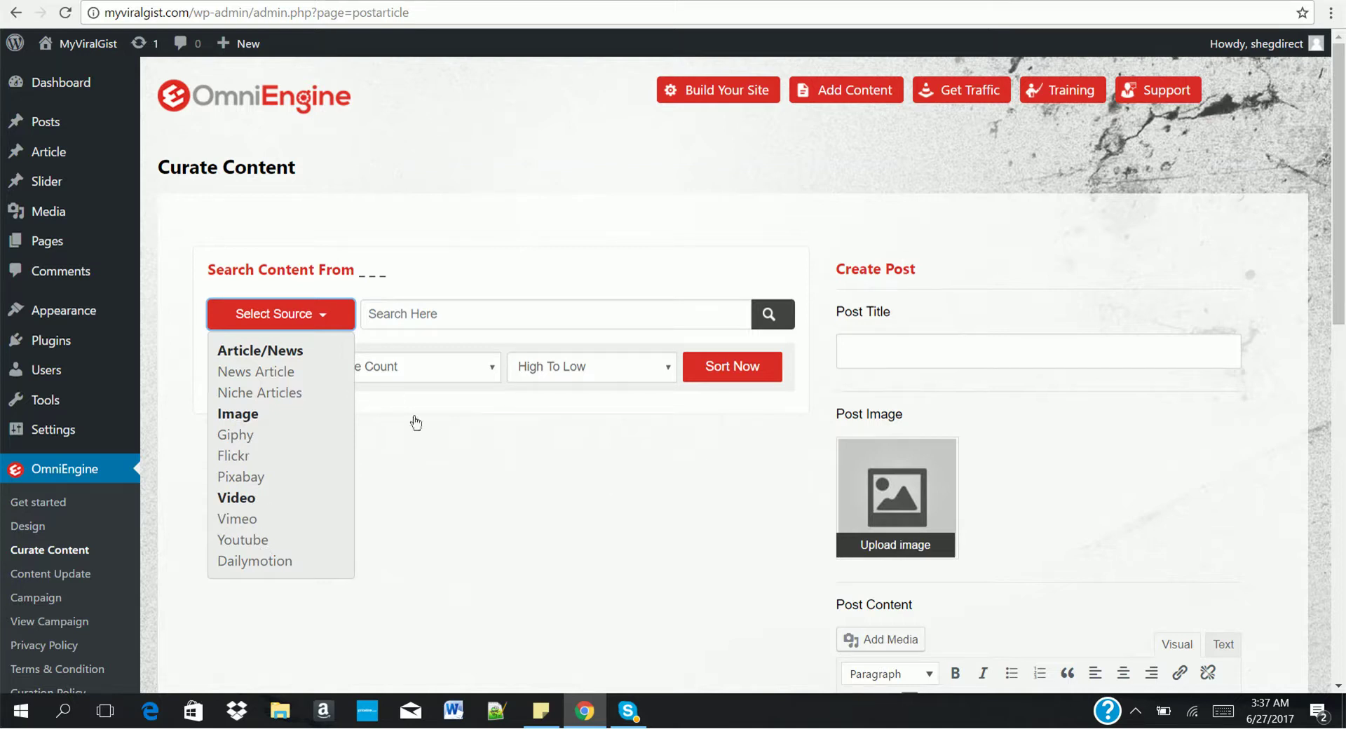
click(294, 373)
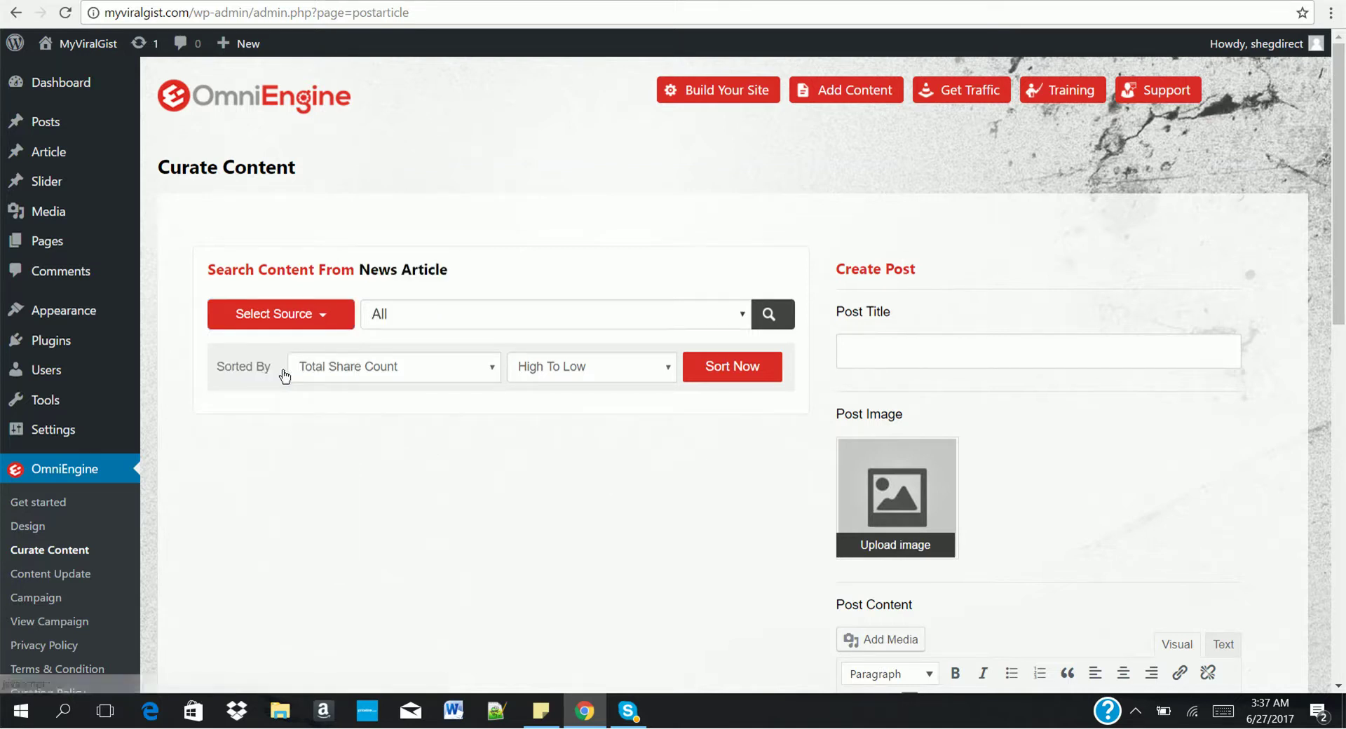
click(770, 322)
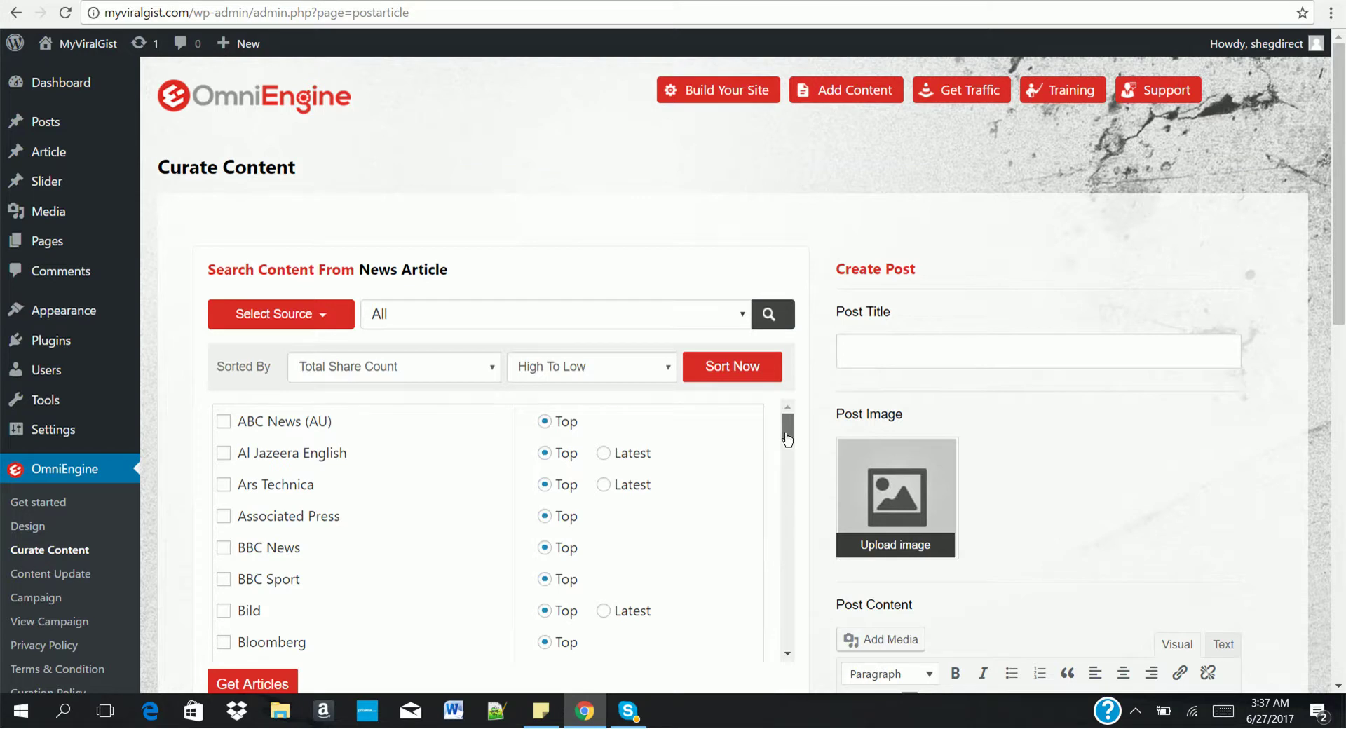
drag(788, 439, 797, 264)
Restrict the list of news outlets to the Business category.
click(568, 321)
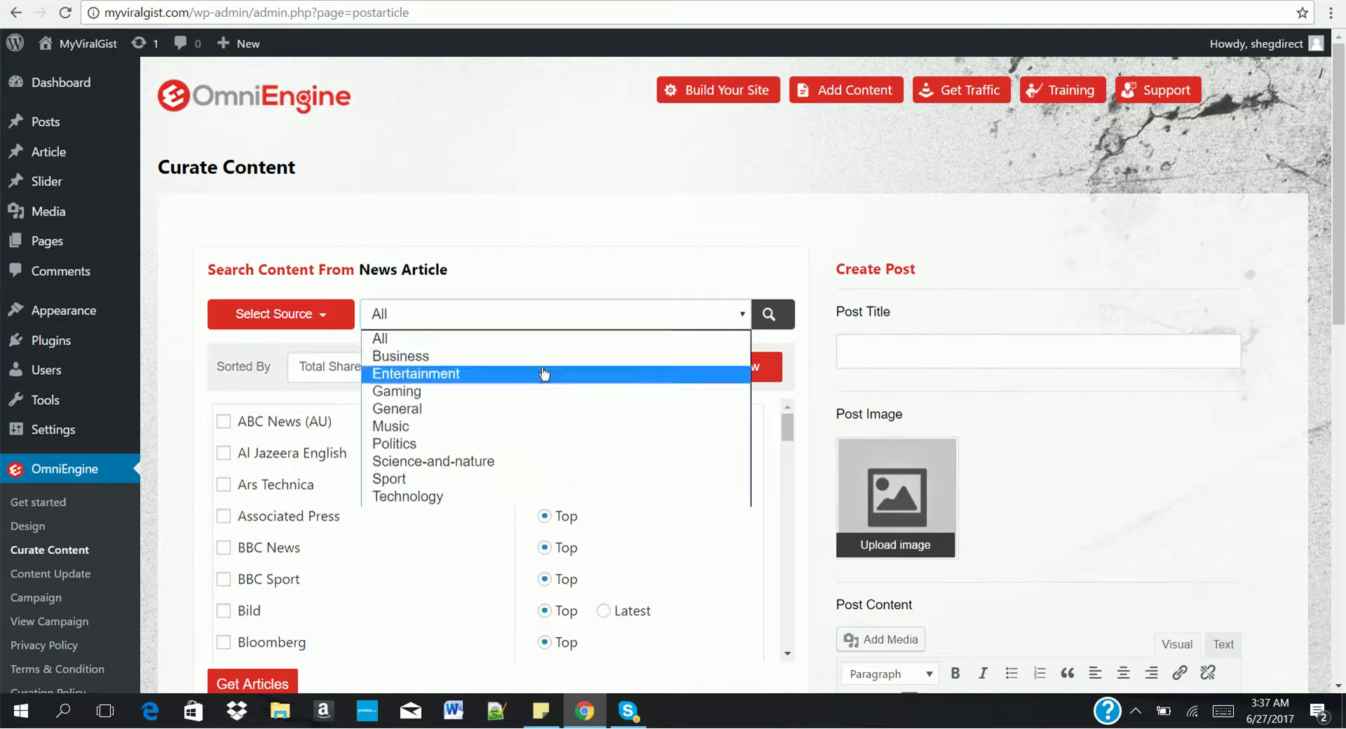
click(449, 356)
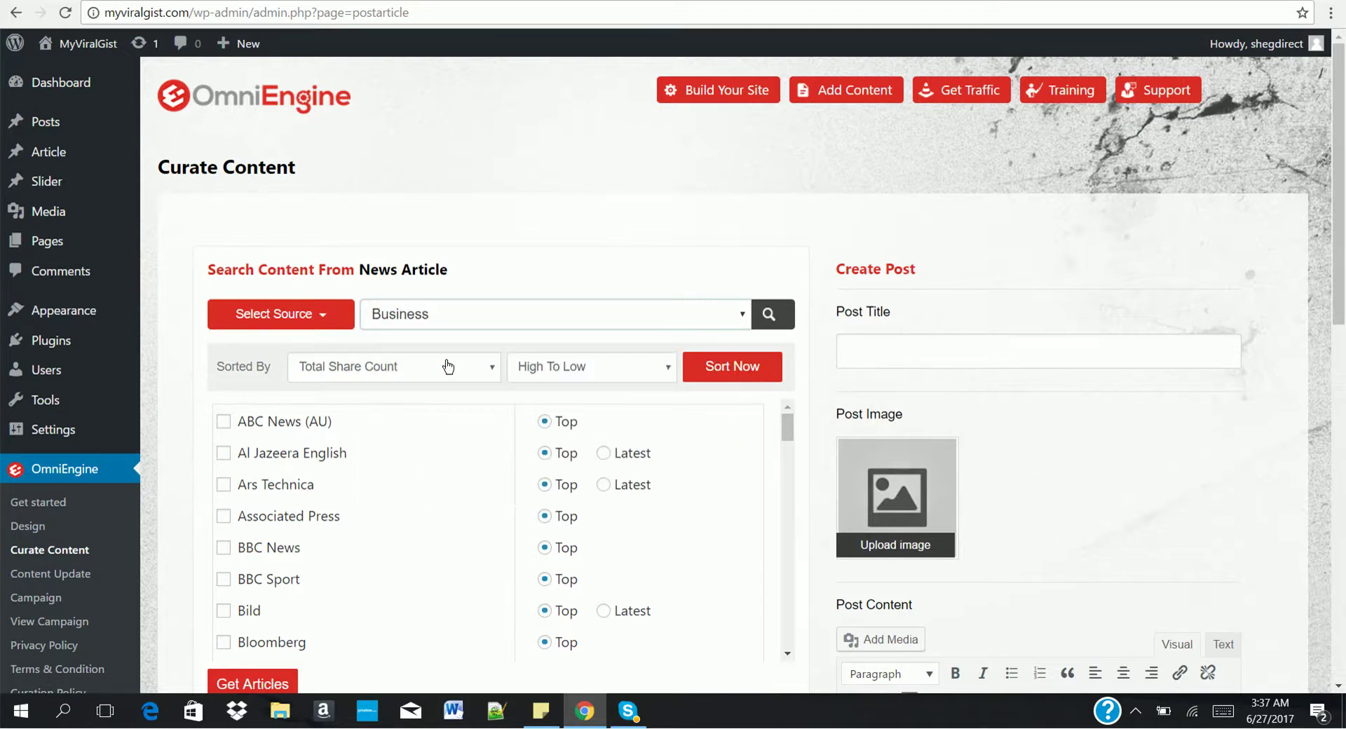
click(777, 318)
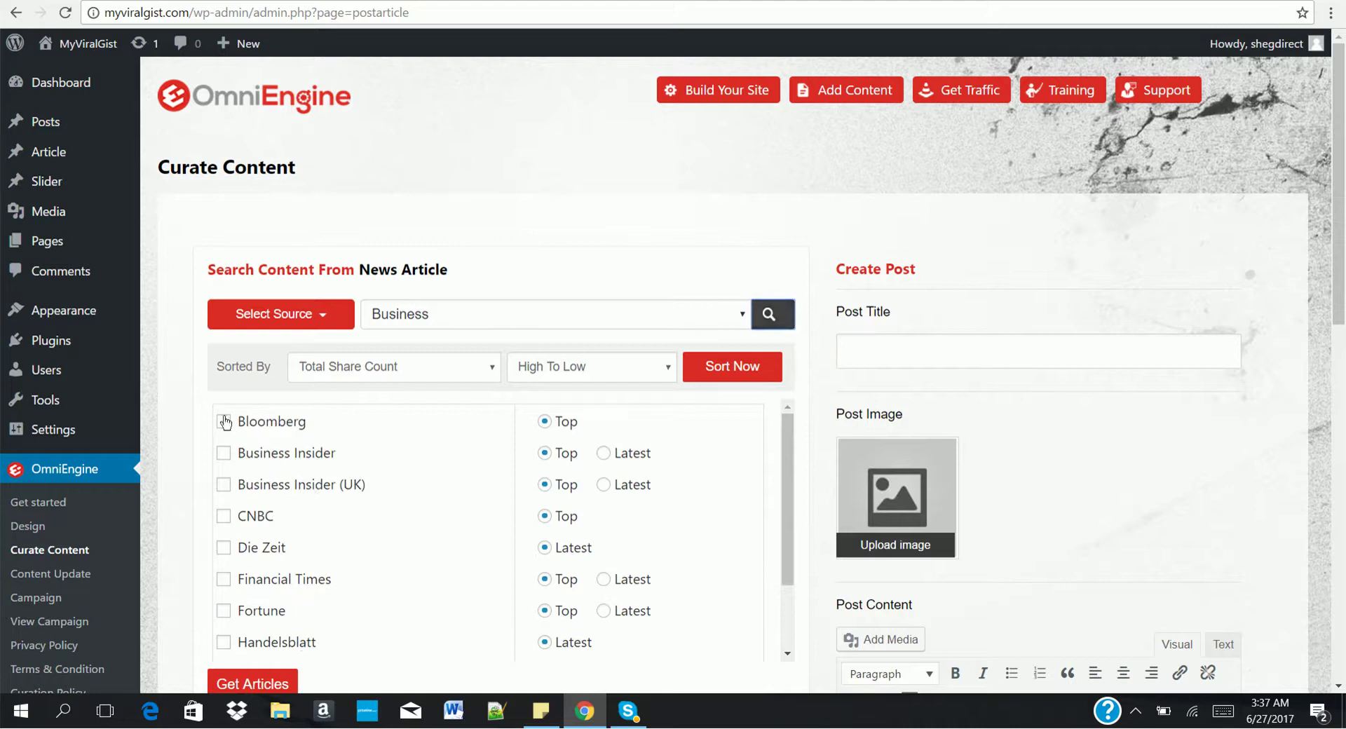
Get articles from Bloomberg, Business Insider, Business Insider (UK), CNBC, Die Zeit, Financial Times, Fortune and Handelsblatt.
click(224, 454)
click(224, 517)
click(224, 548)
click(225, 582)
click(223, 611)
click(224, 642)
click(248, 684)
scroll(1330, 223, down, 2)
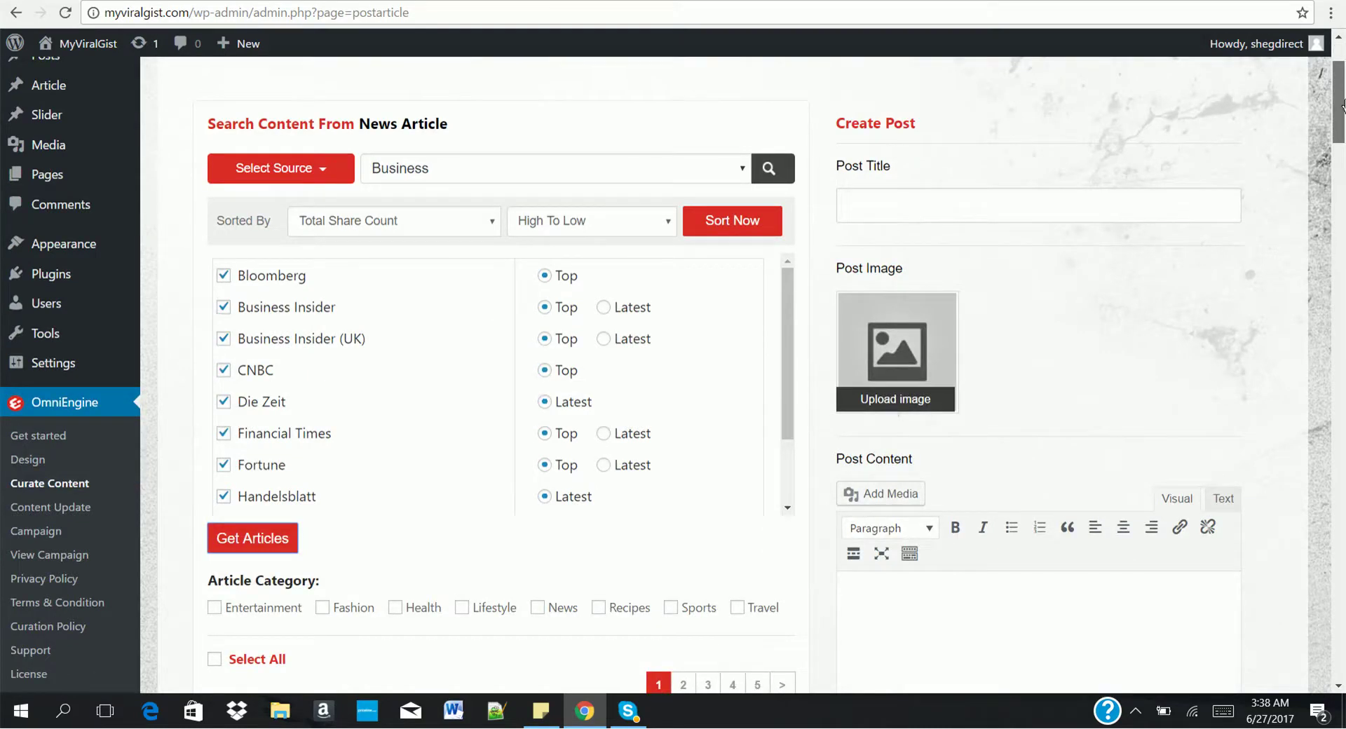
drag(1341, 105, 1341, 170)
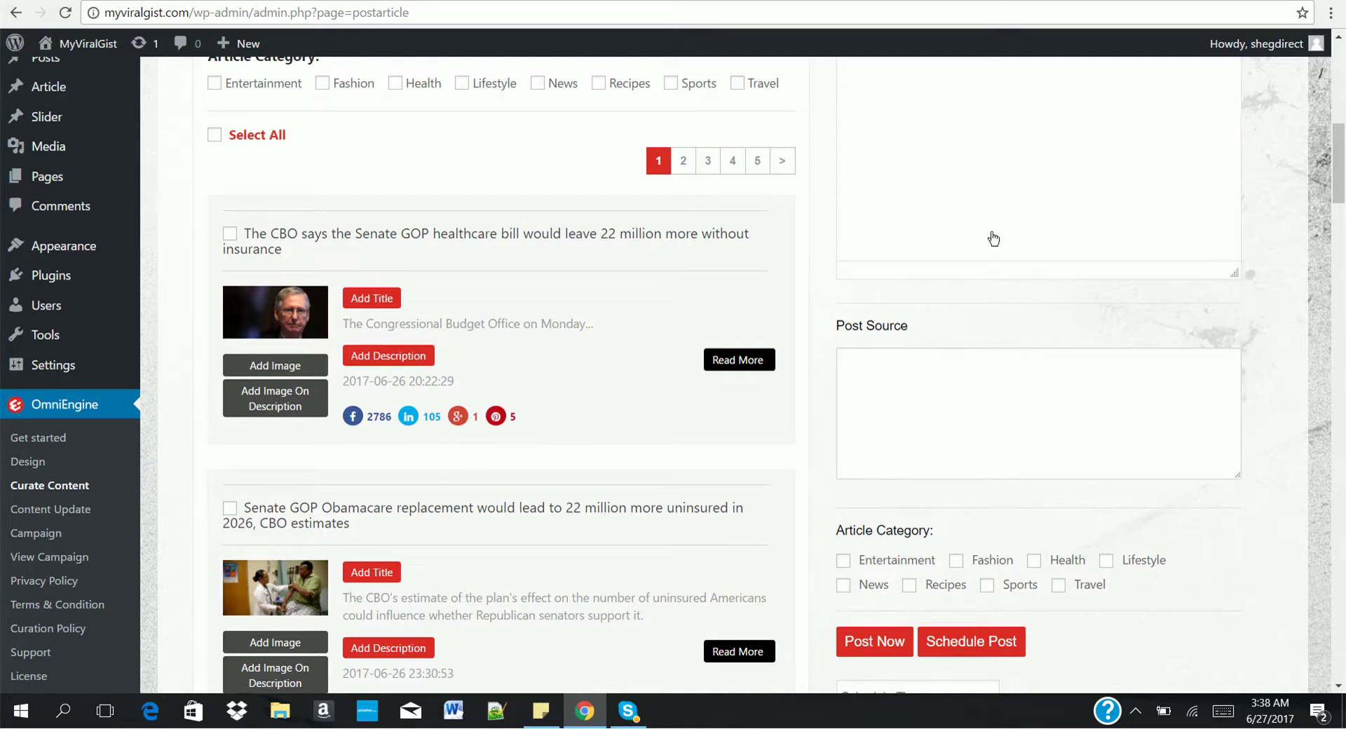
Sort the retrieved articles by Facebook shares from high to low.
drag(1343, 175, 1343, 91)
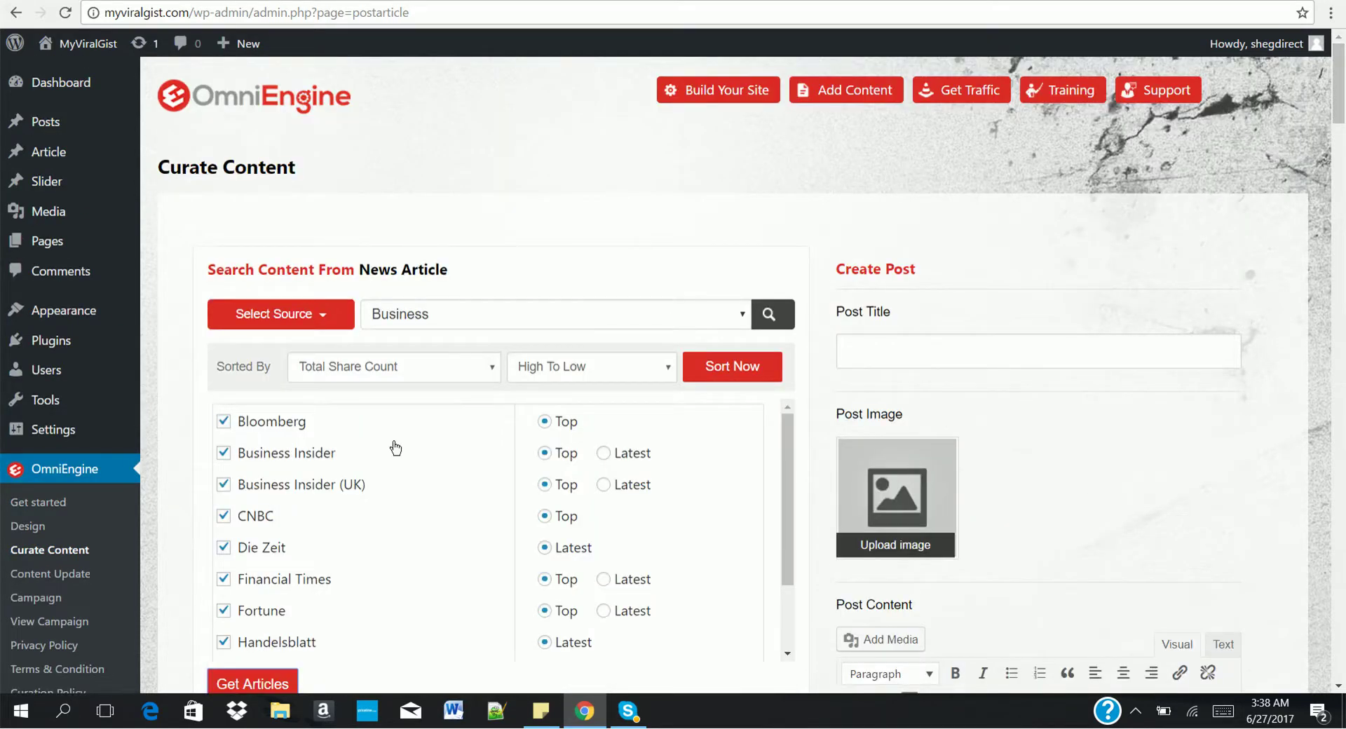
click(387, 378)
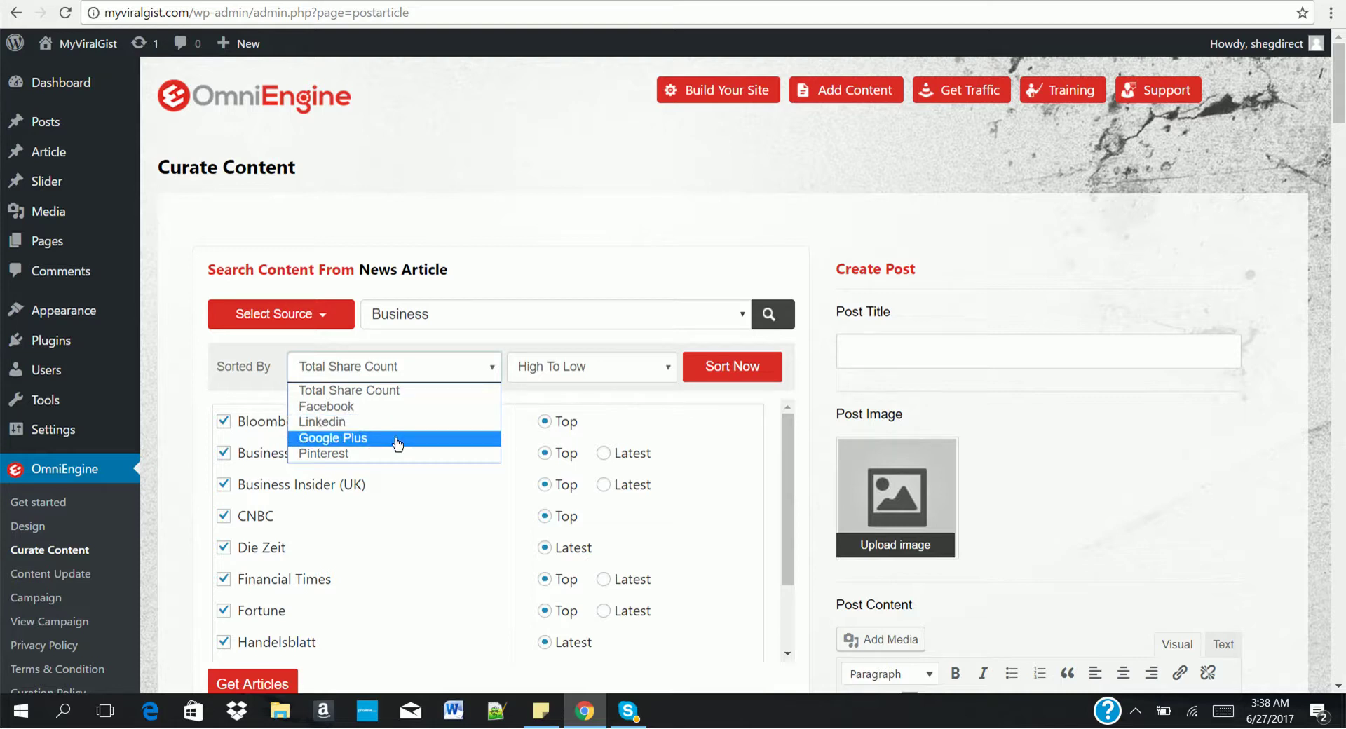
click(435, 407)
click(579, 376)
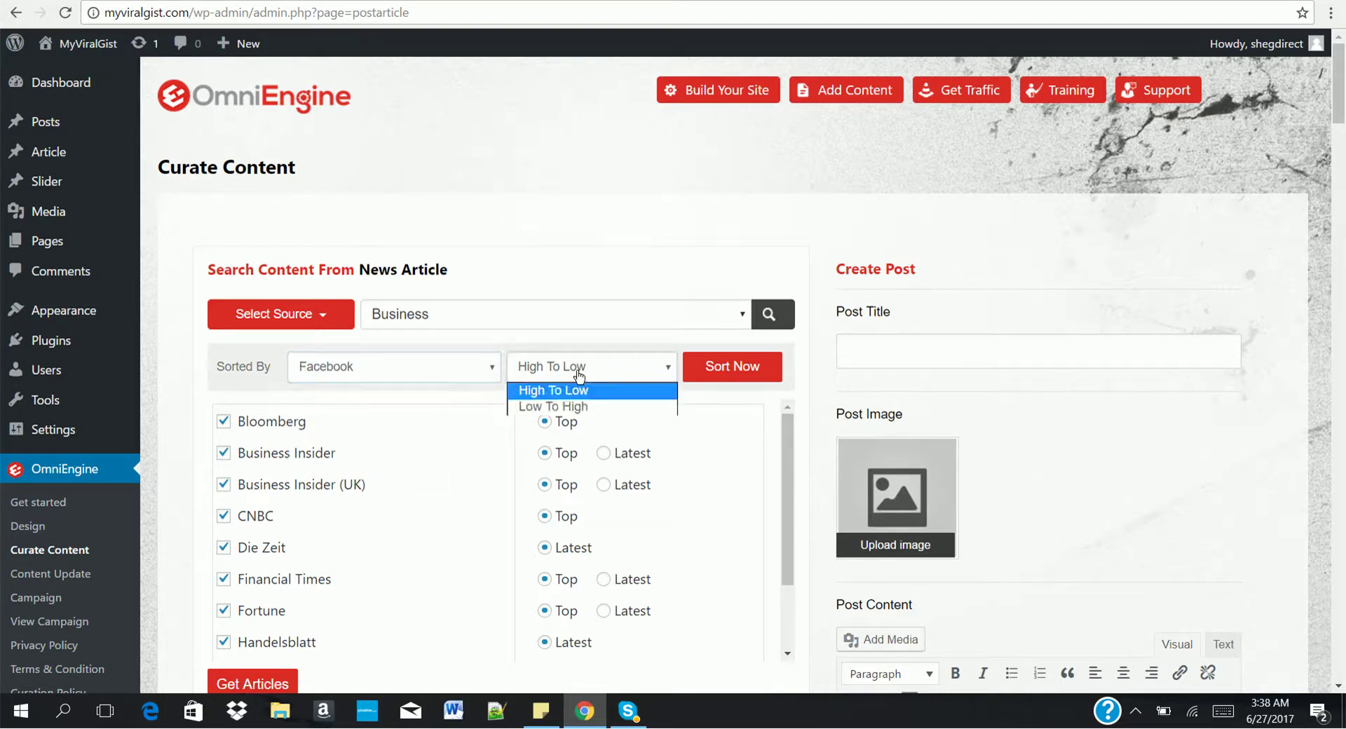
click(638, 391)
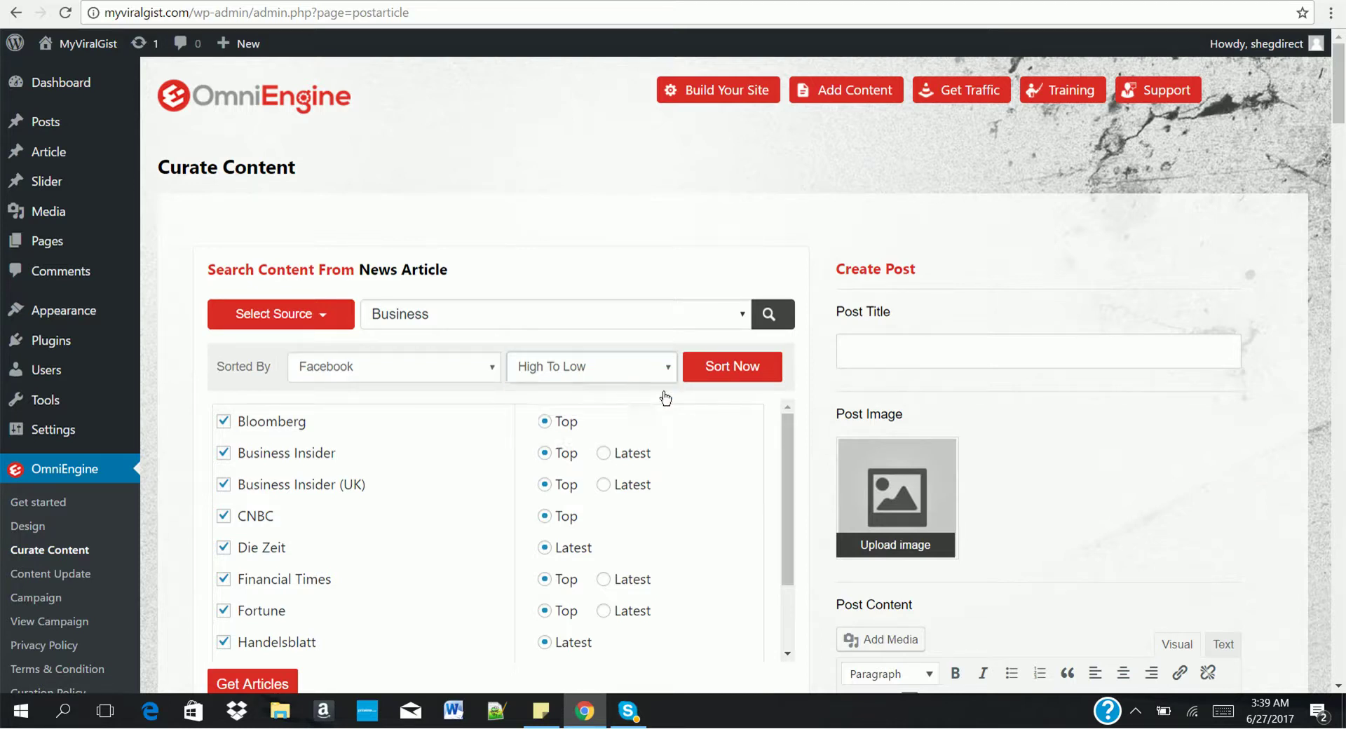
click(739, 379)
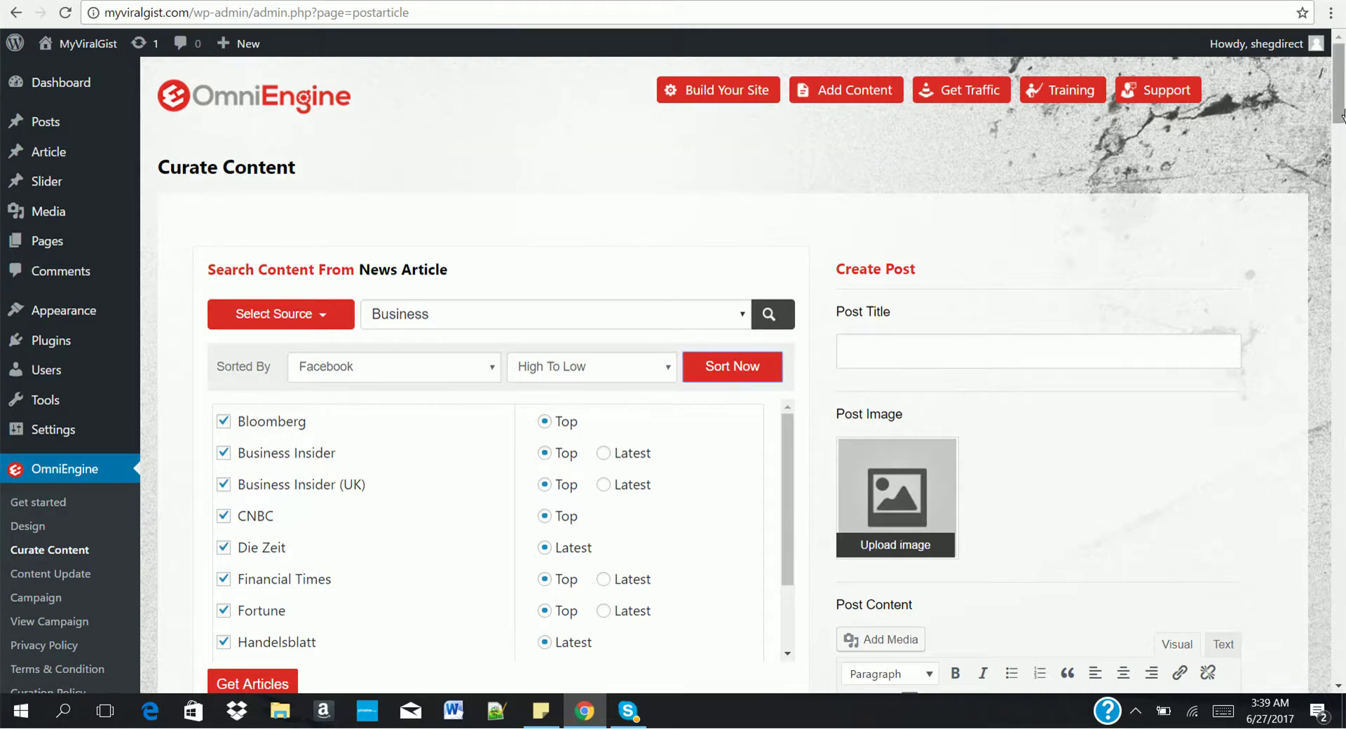
Use the title of the article on the CBO and the Senate GOP healthcare bill as the new post's title.
drag(1341, 116, 1342, 166)
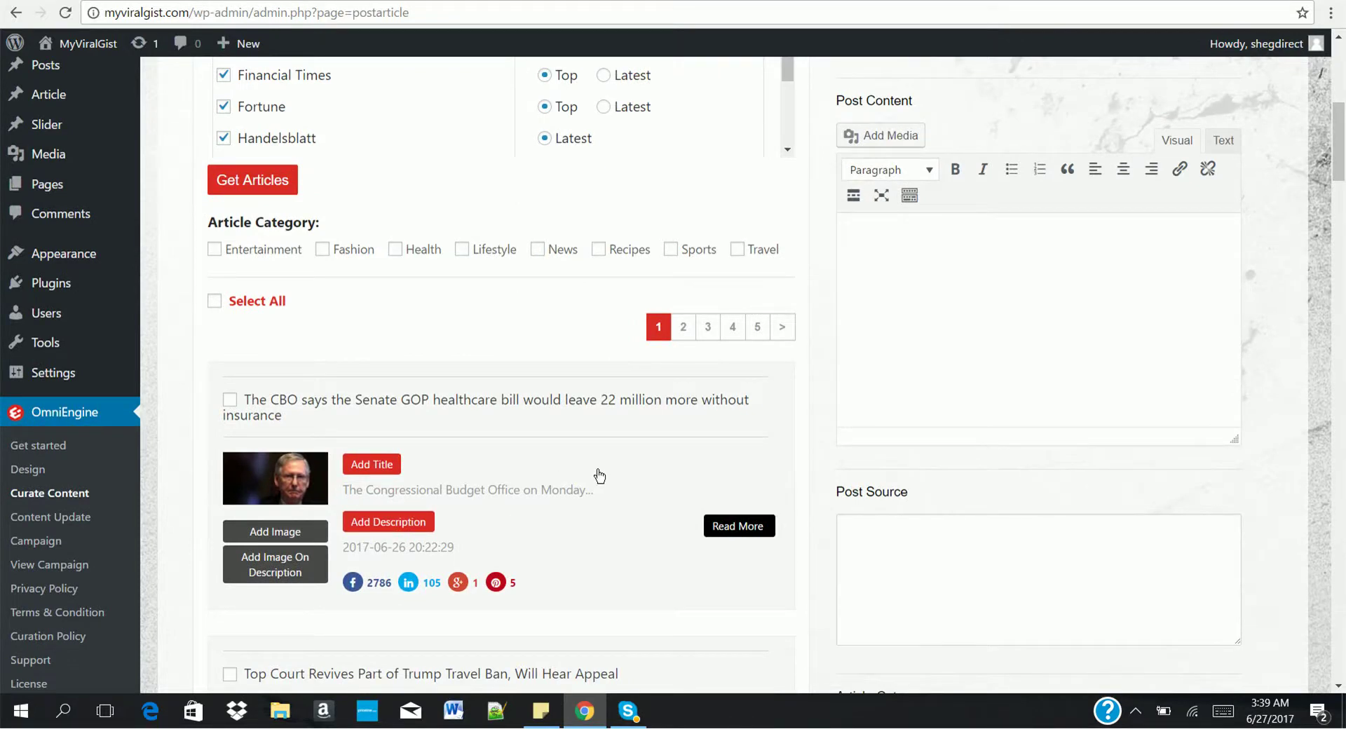
click(397, 467)
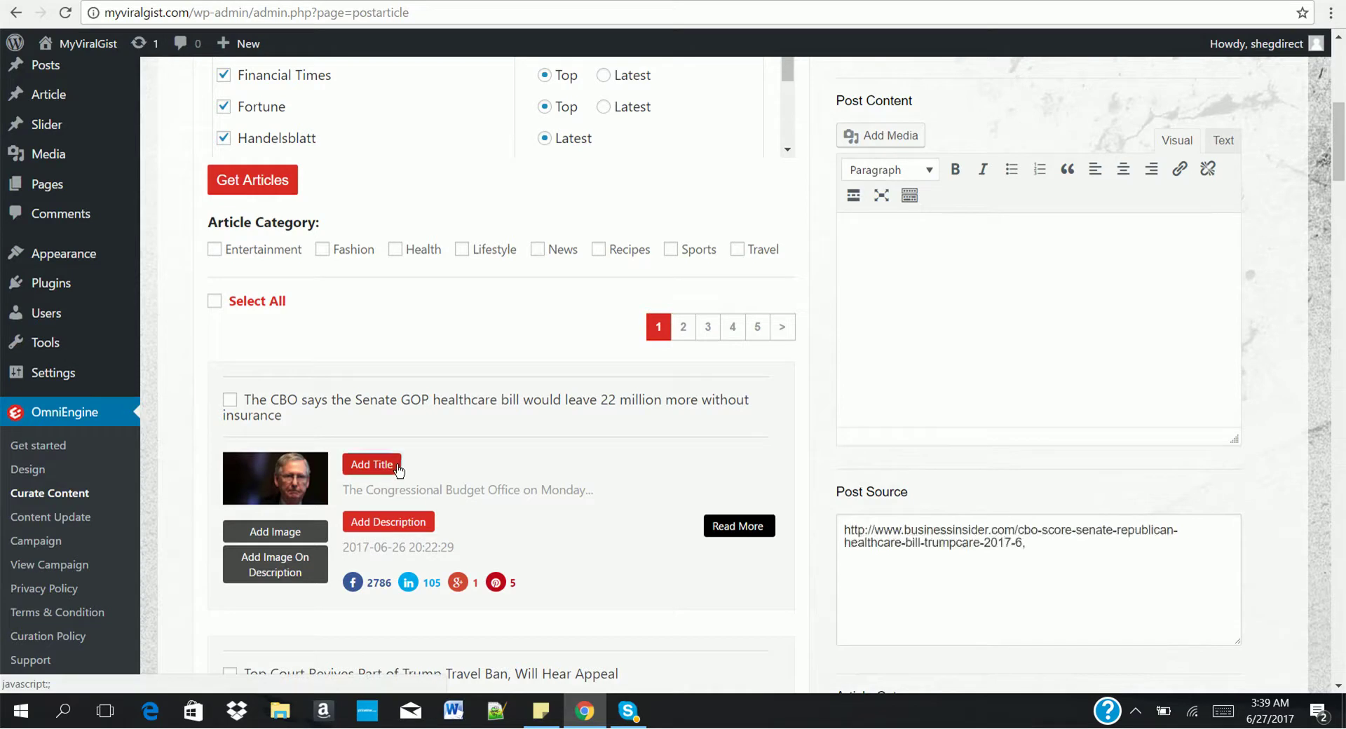
drag(1341, 181, 1341, 140)
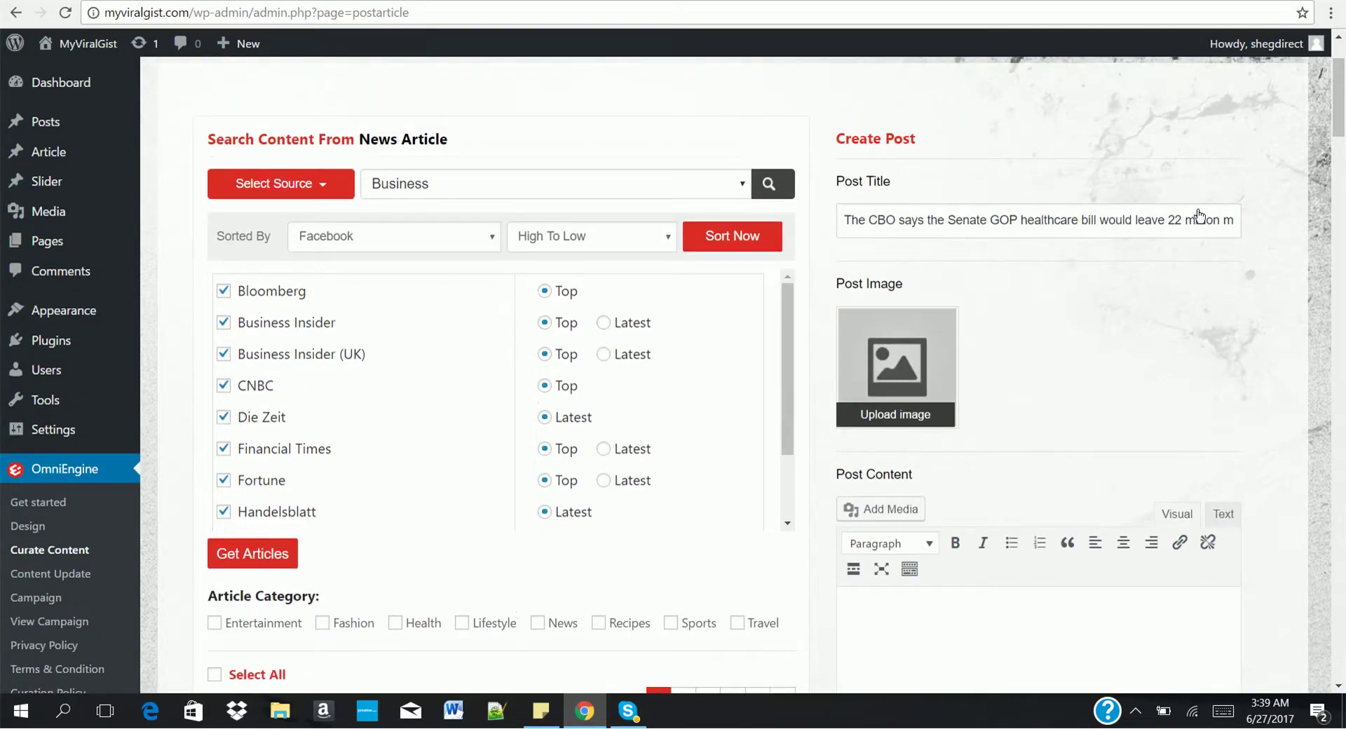
Add the CBO article's image and description to the post content, and set the same image as the post image.
drag(1341, 99, 1342, 173)
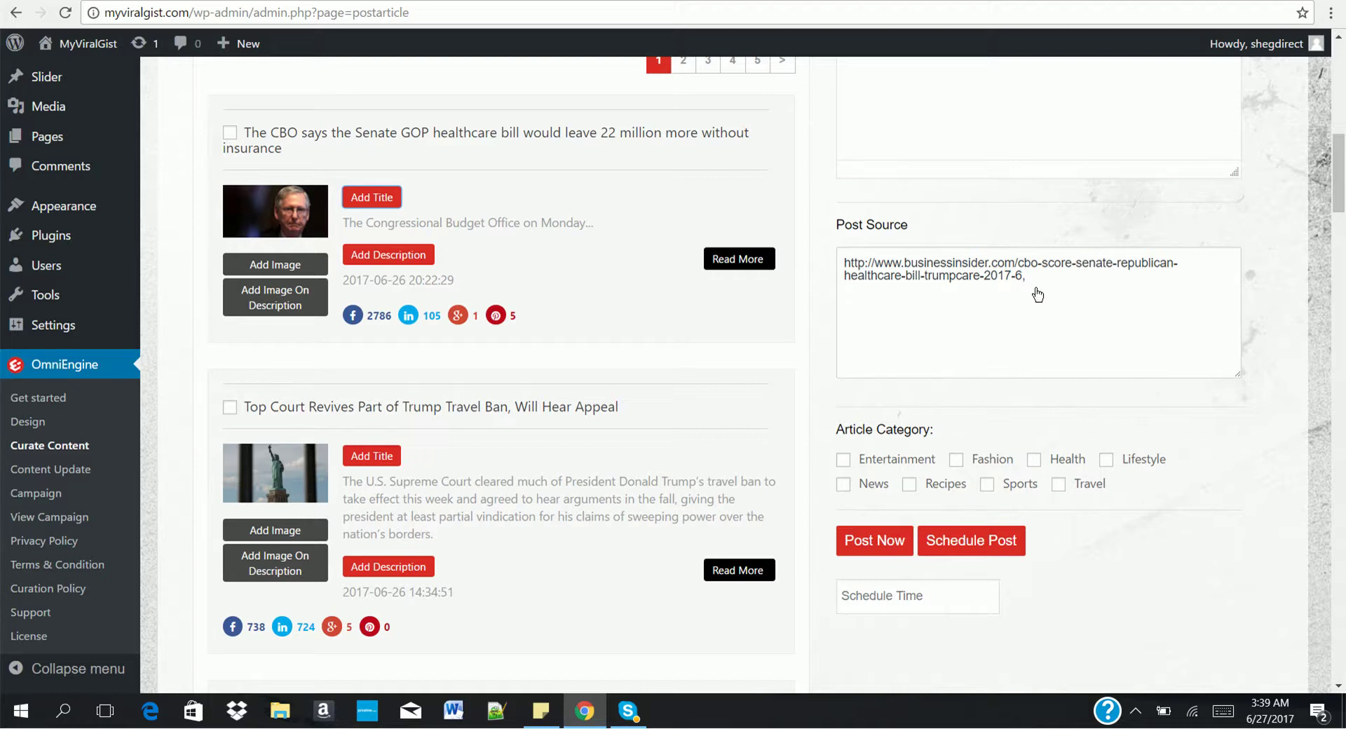
click(275, 307)
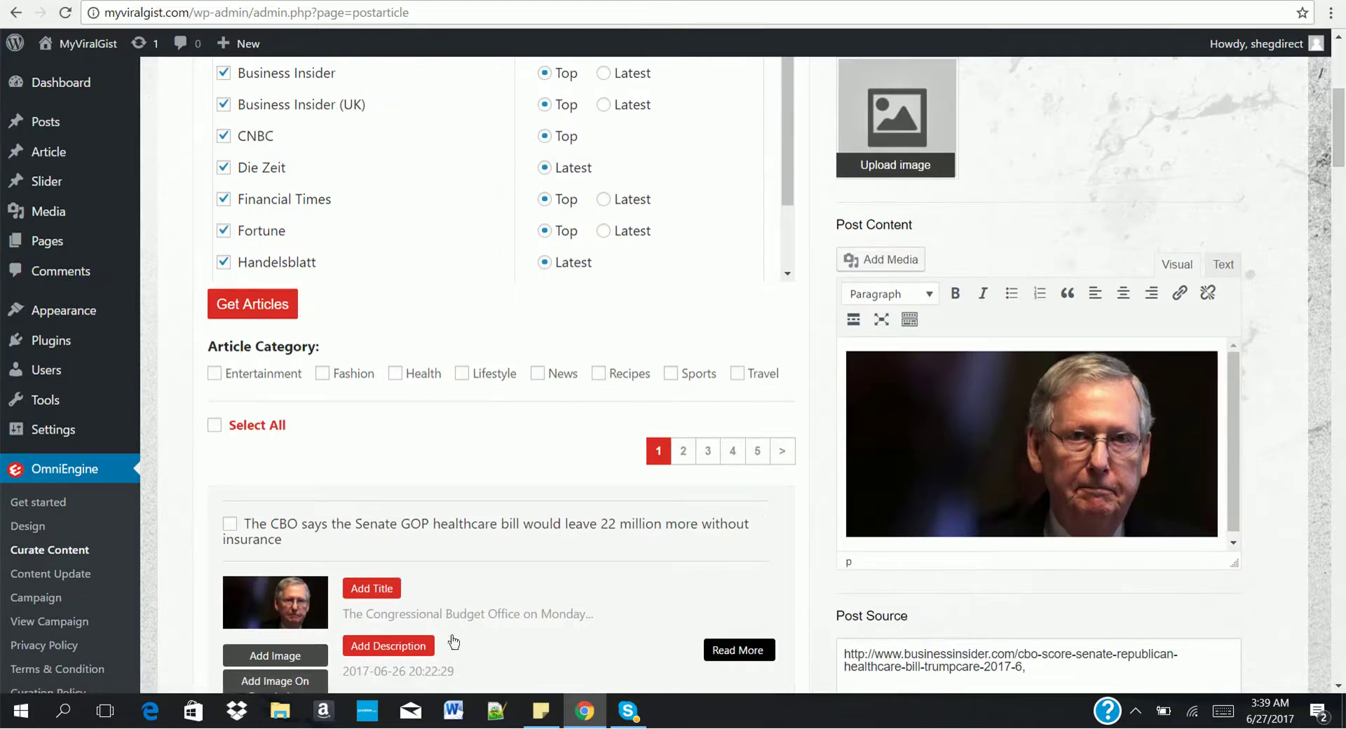
click(421, 648)
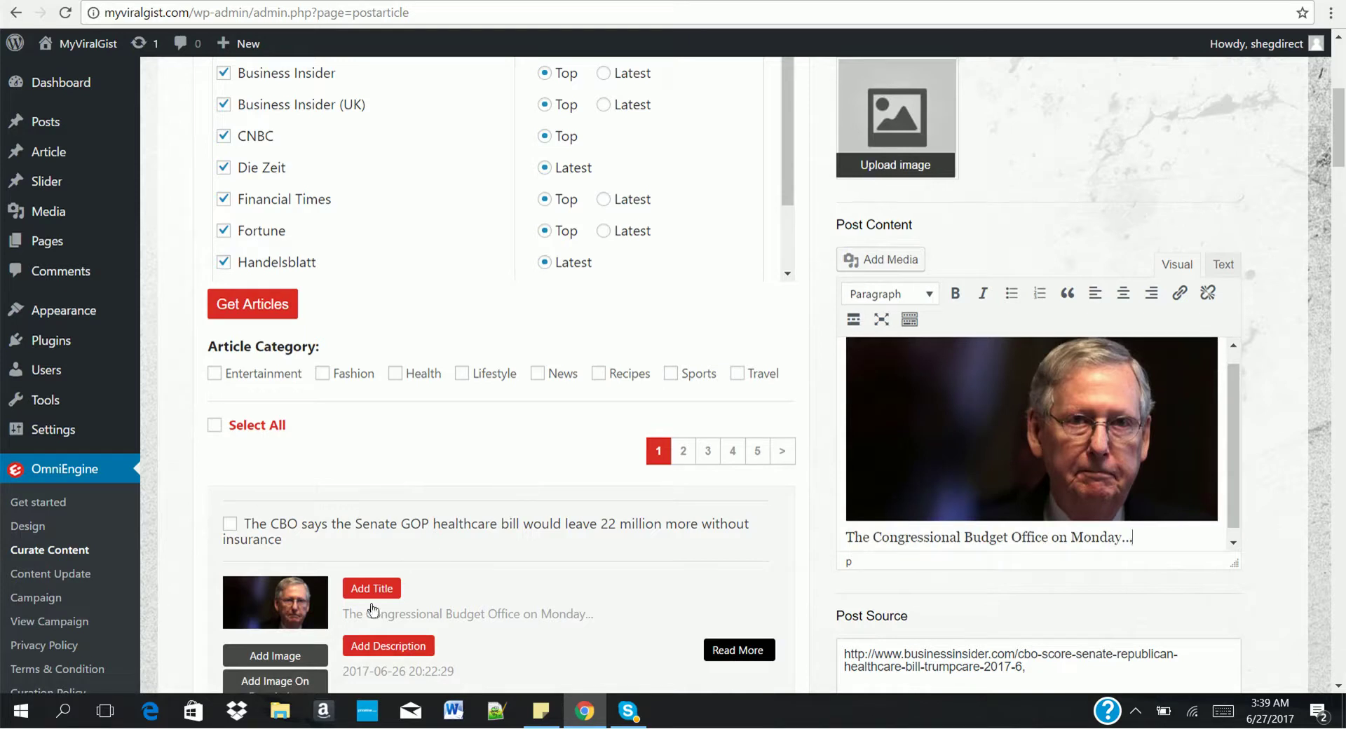
click(291, 655)
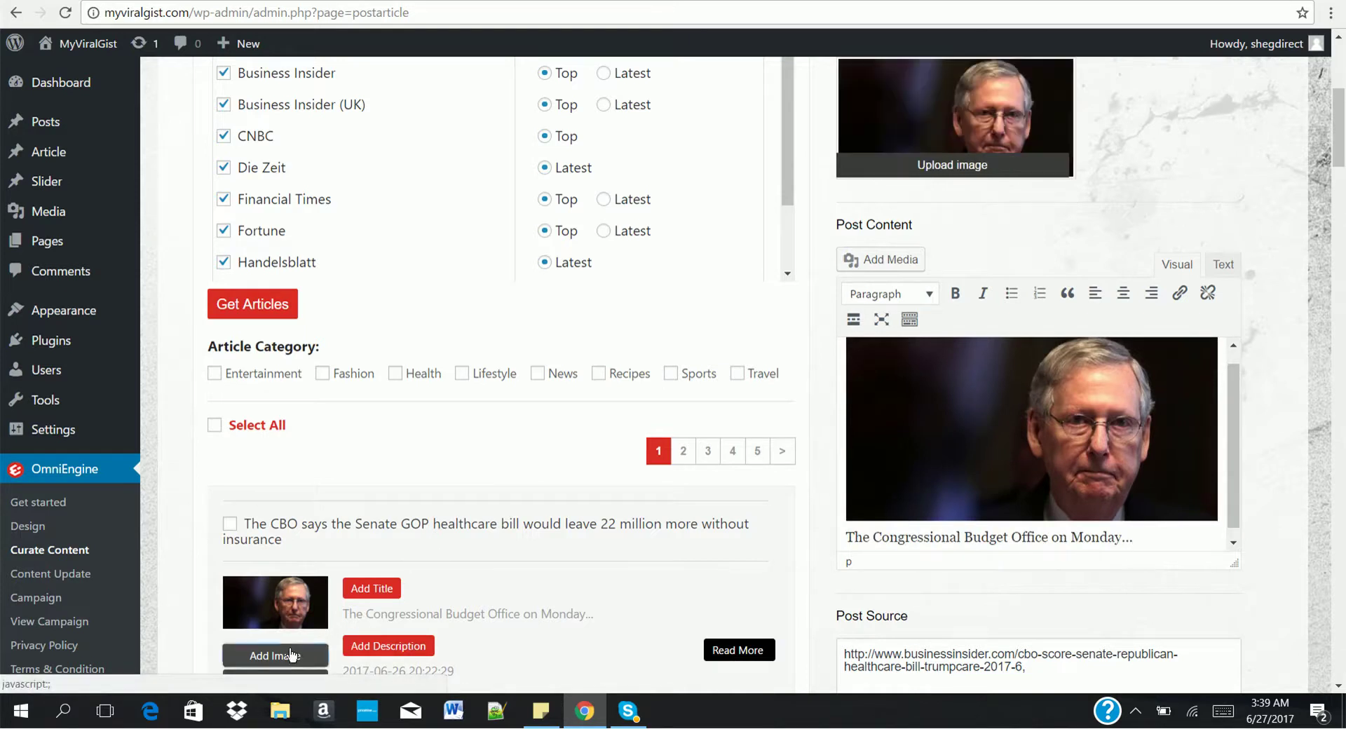
View the full text of the CBO healthcare article on its source site and return to the post being created.
scroll(1340, 157, down, 3)
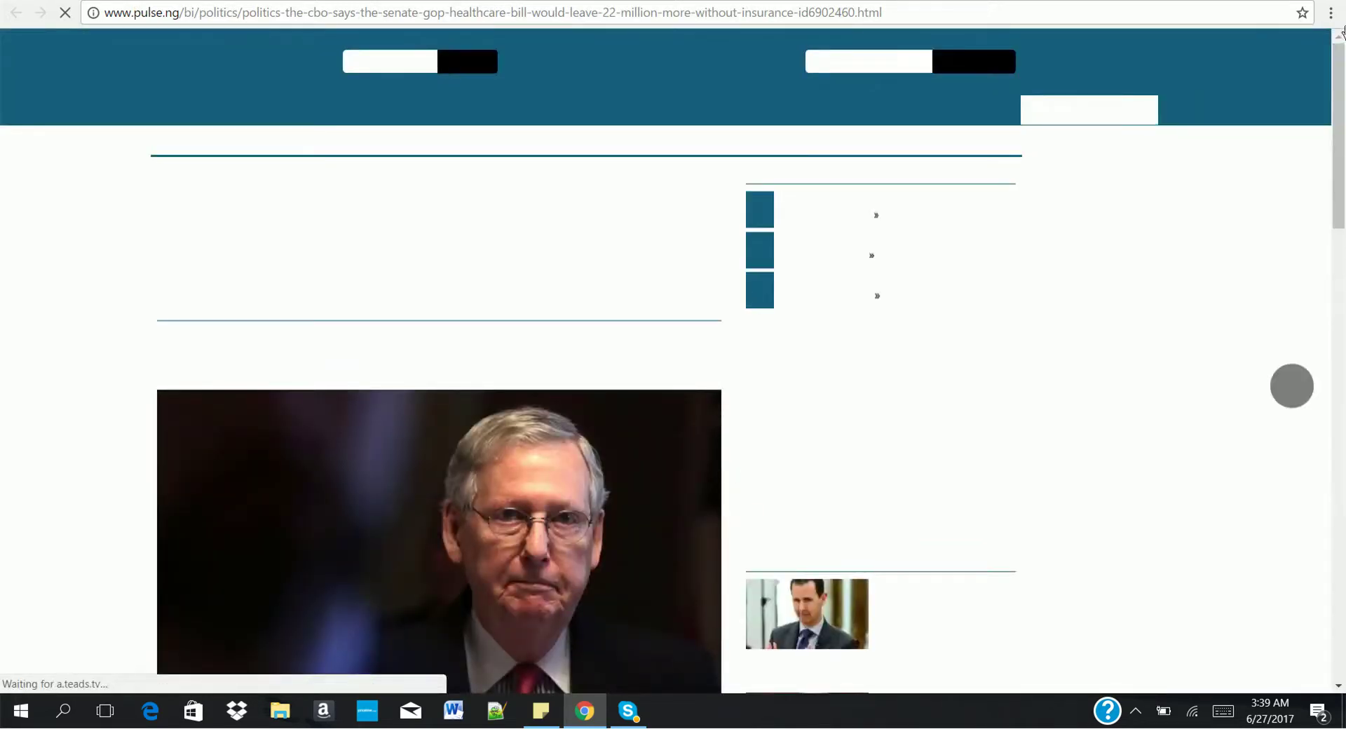
drag(1341, 58, 466, 63)
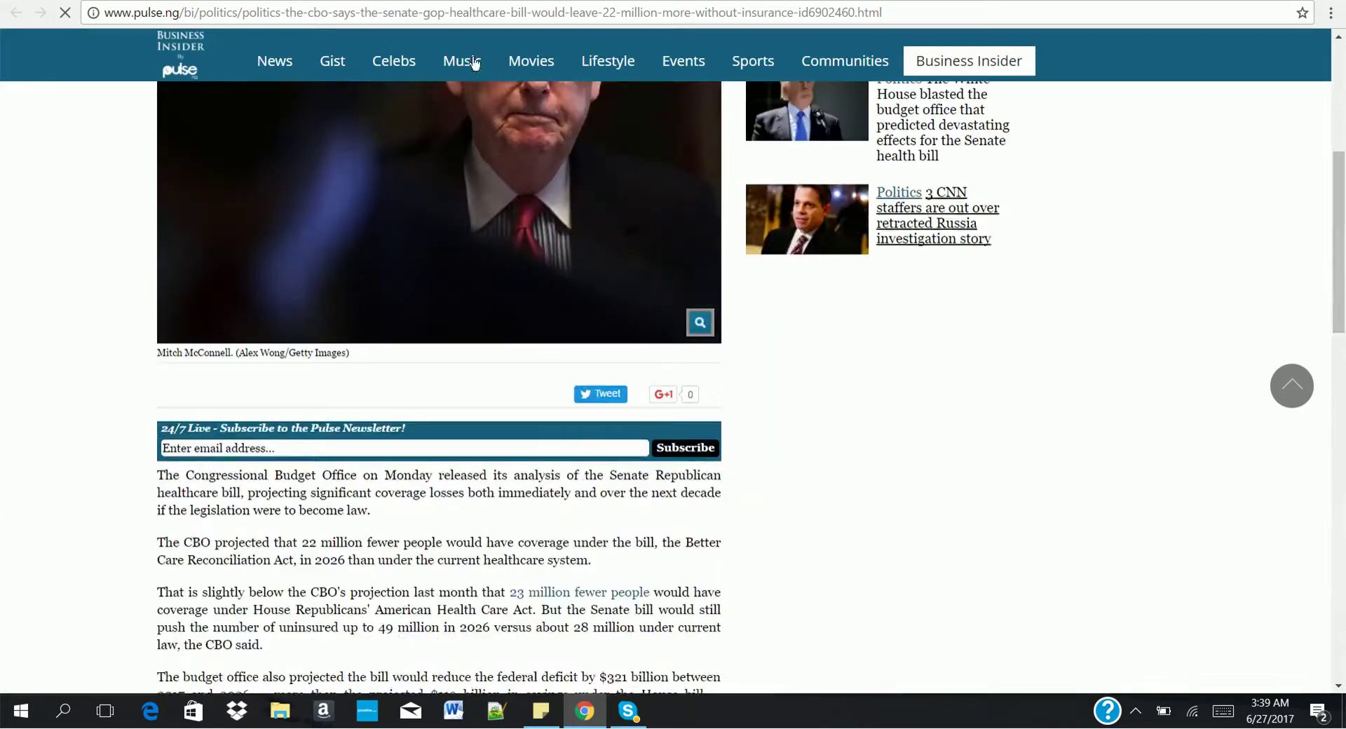
key(ctrl+w)
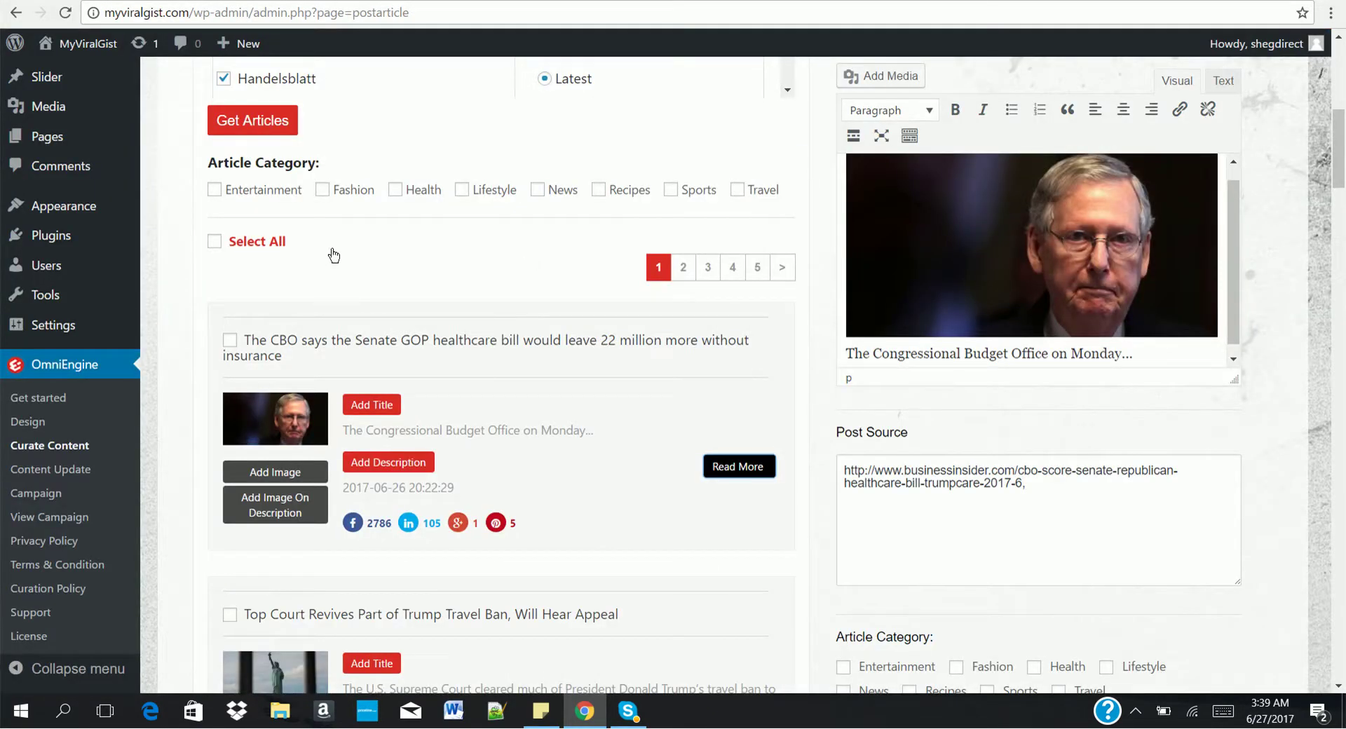
drag(1340, 119, 1341, 70)
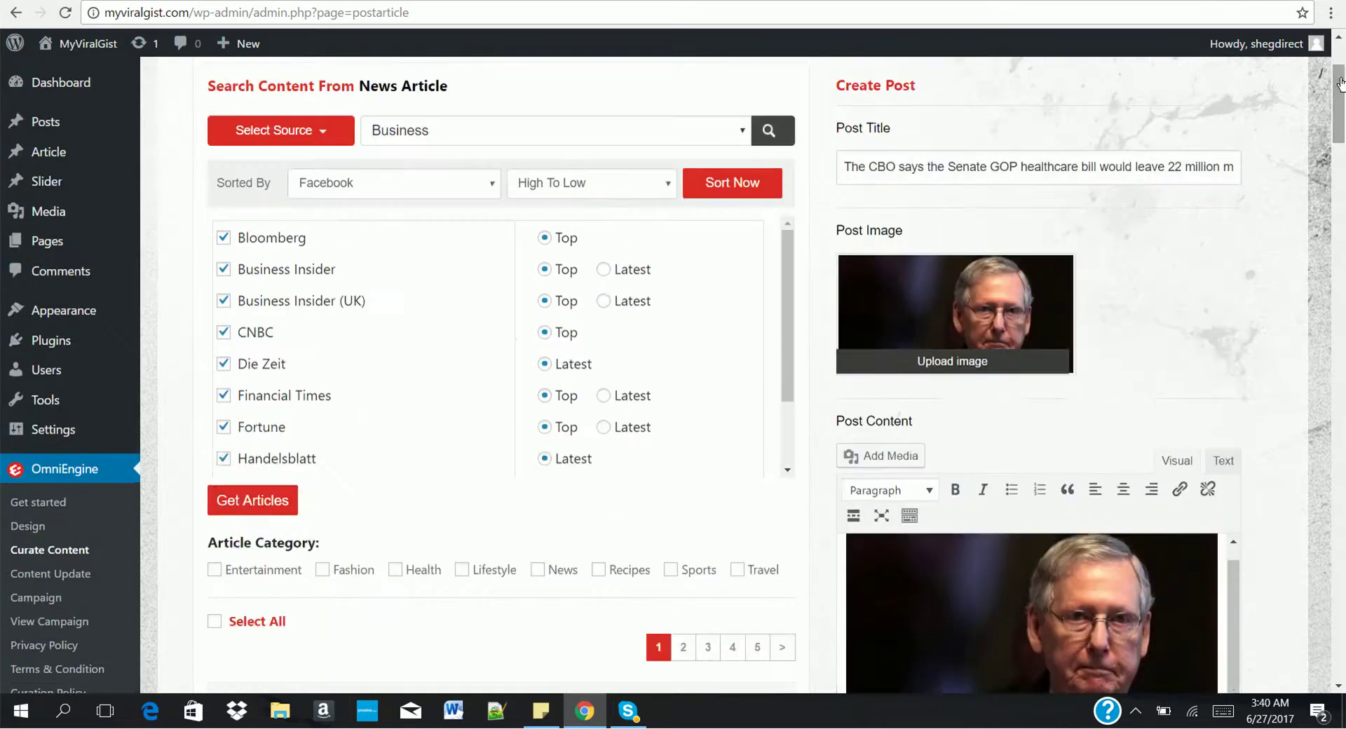
Switch the content source to Giphy and search it for dogs.
click(321, 137)
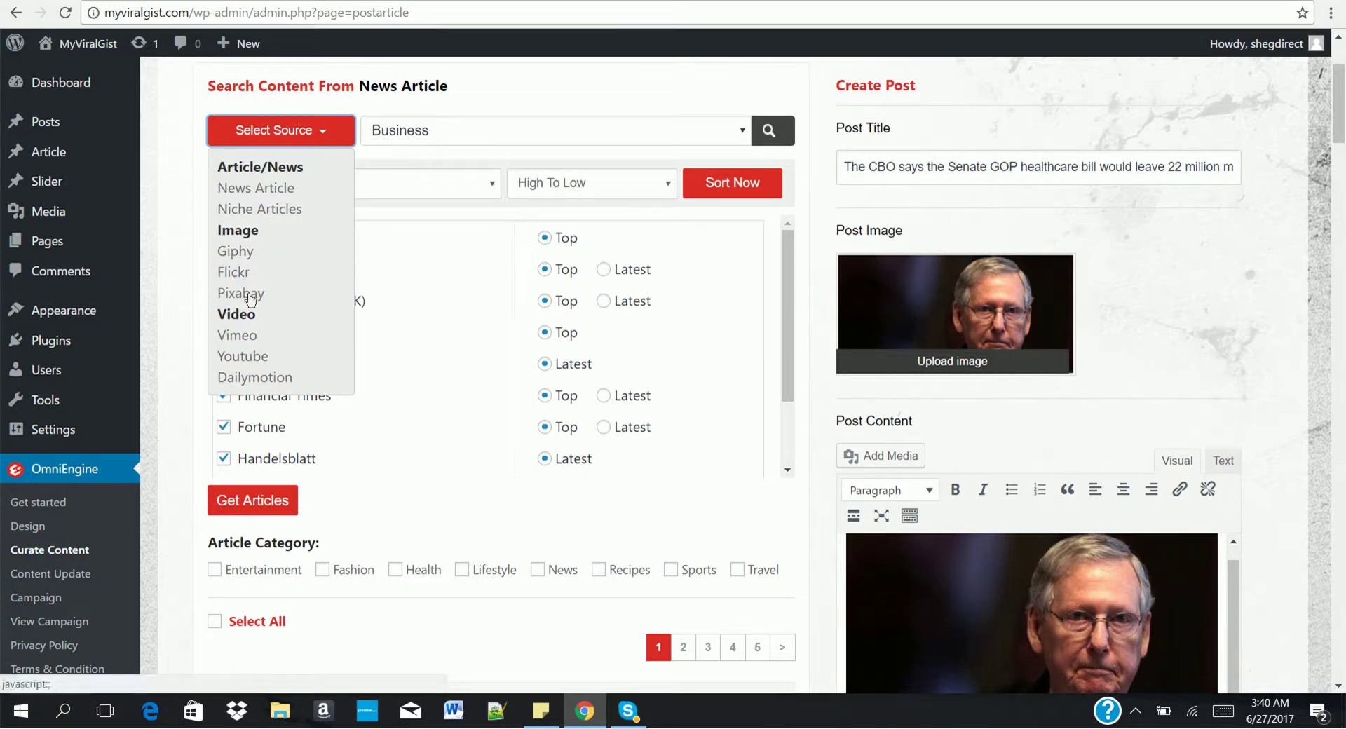
click(241, 252)
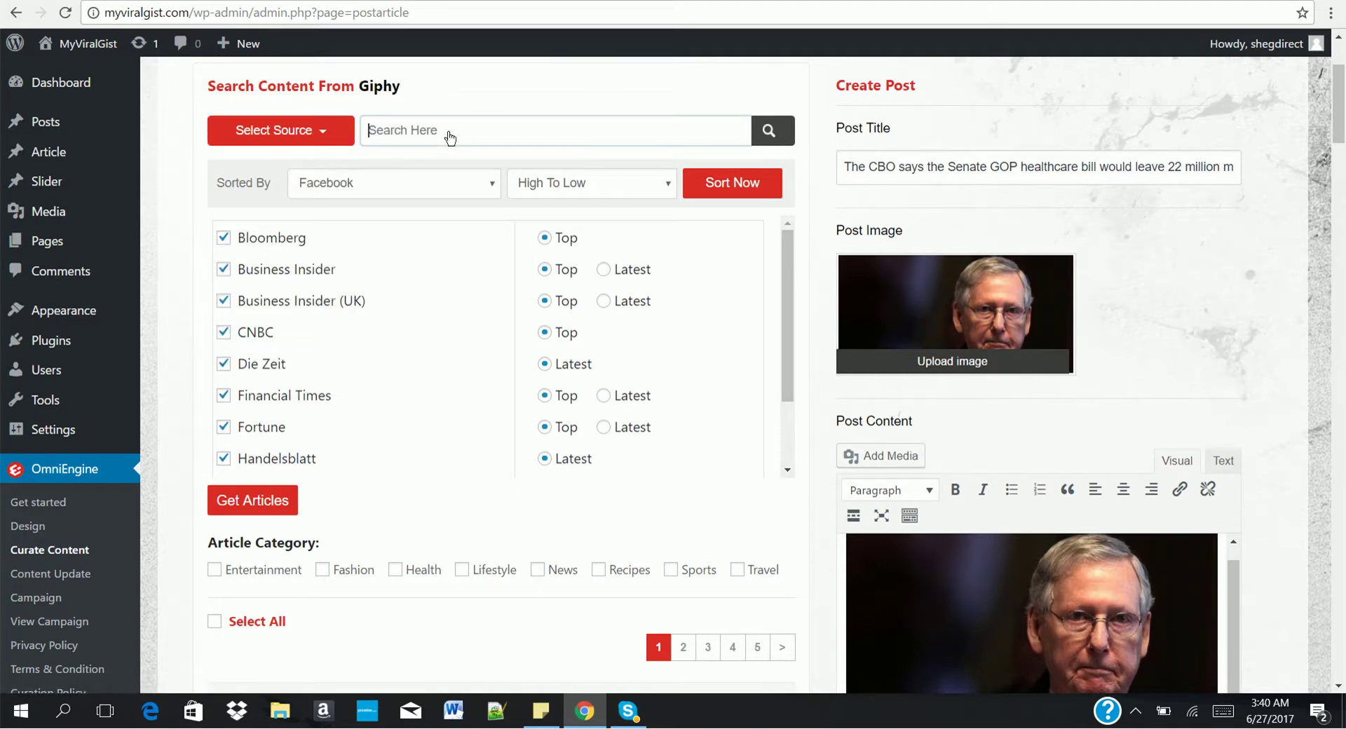
text(dogsd)
key(BackSpace)
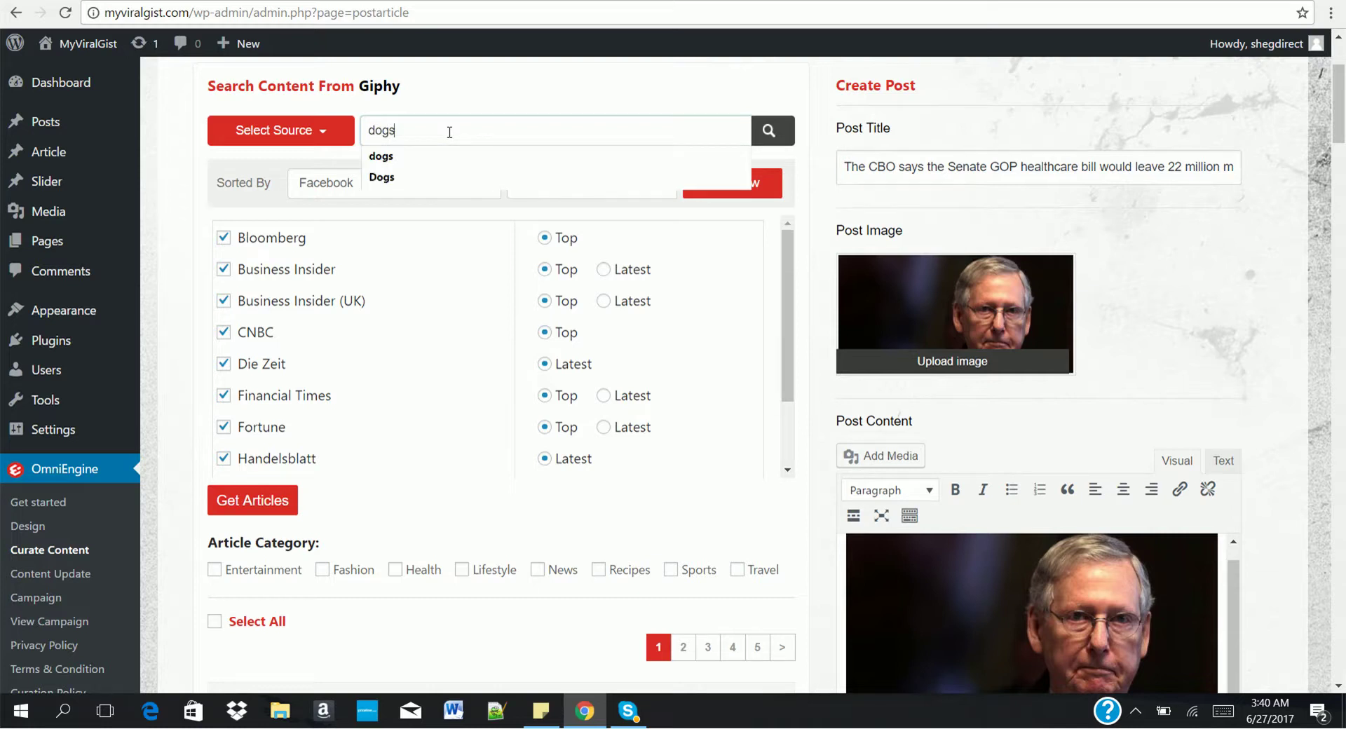
click(770, 132)
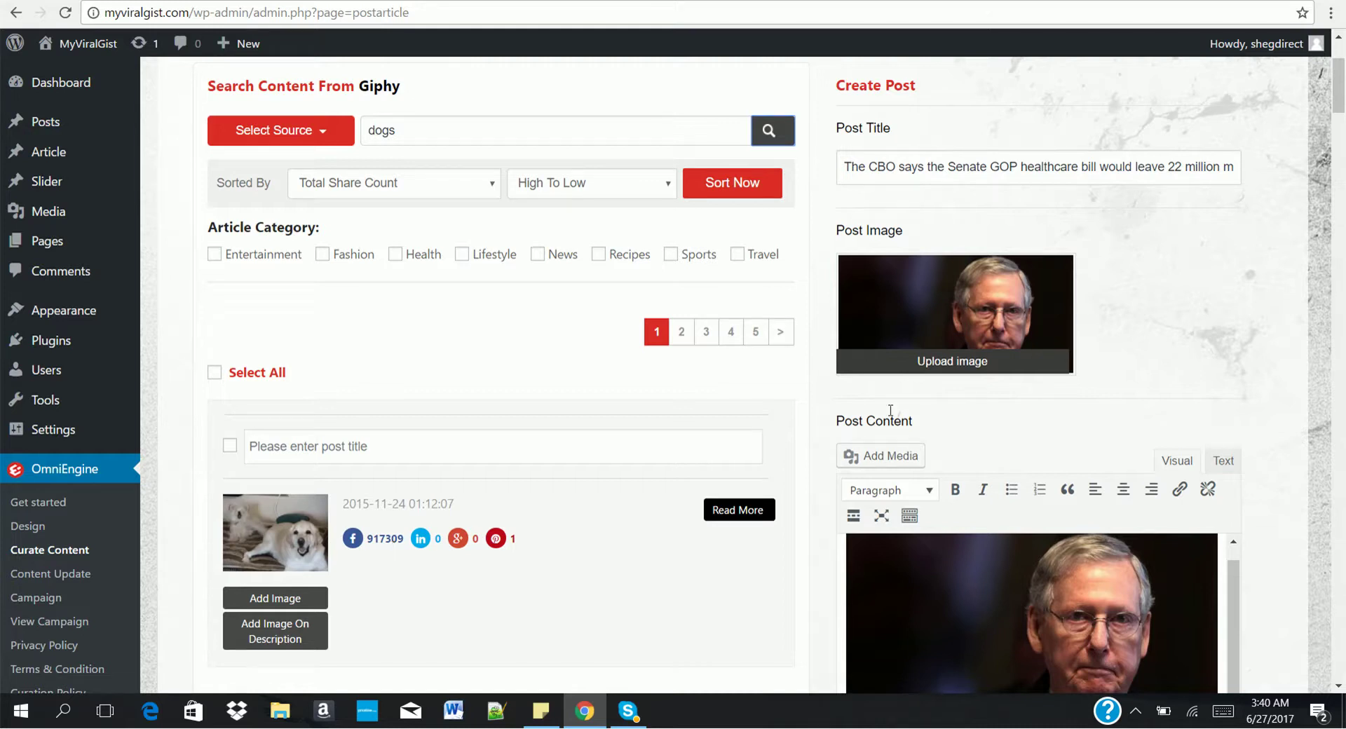
Switch the content source to Youtube and search it for weight loss training.
mouse_move(1338, 86)
mouse_down()
mouse_move(1338, 130)
mouse_move(1330, 65)
mouse_up()
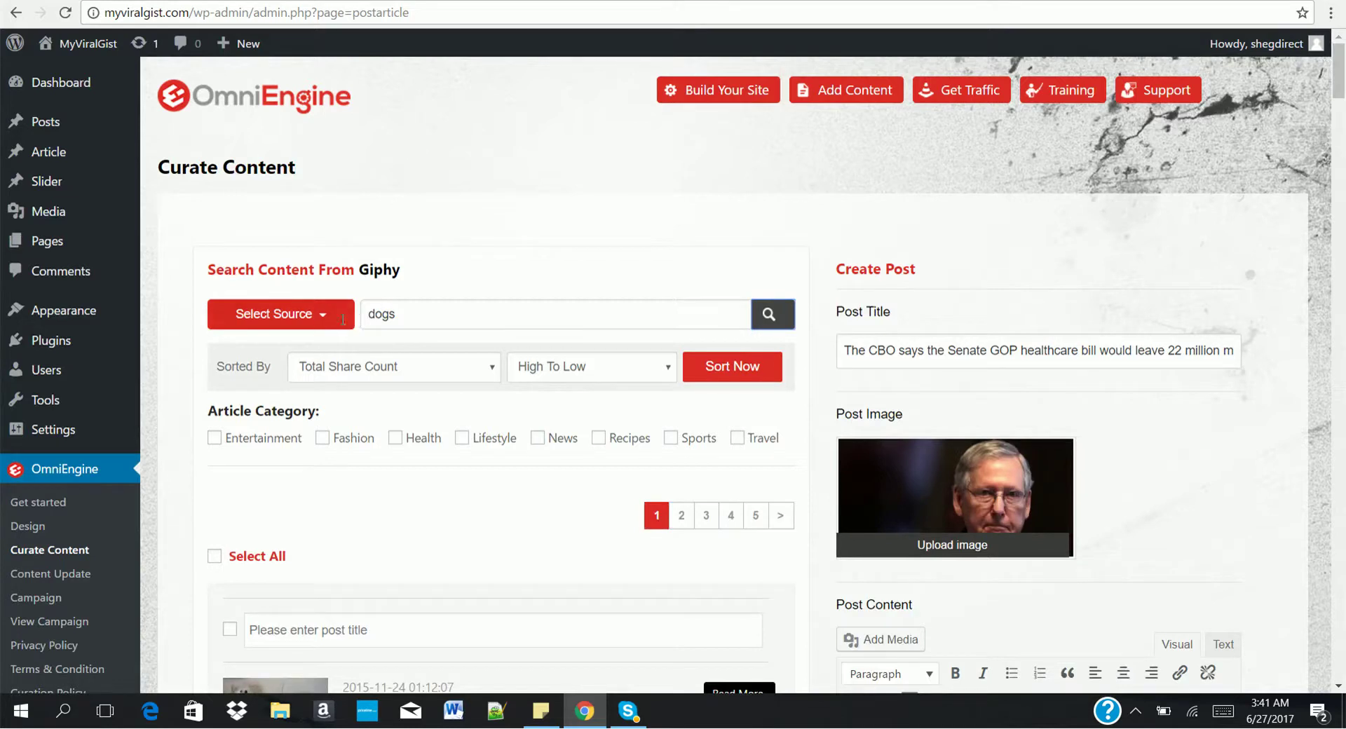
click(328, 317)
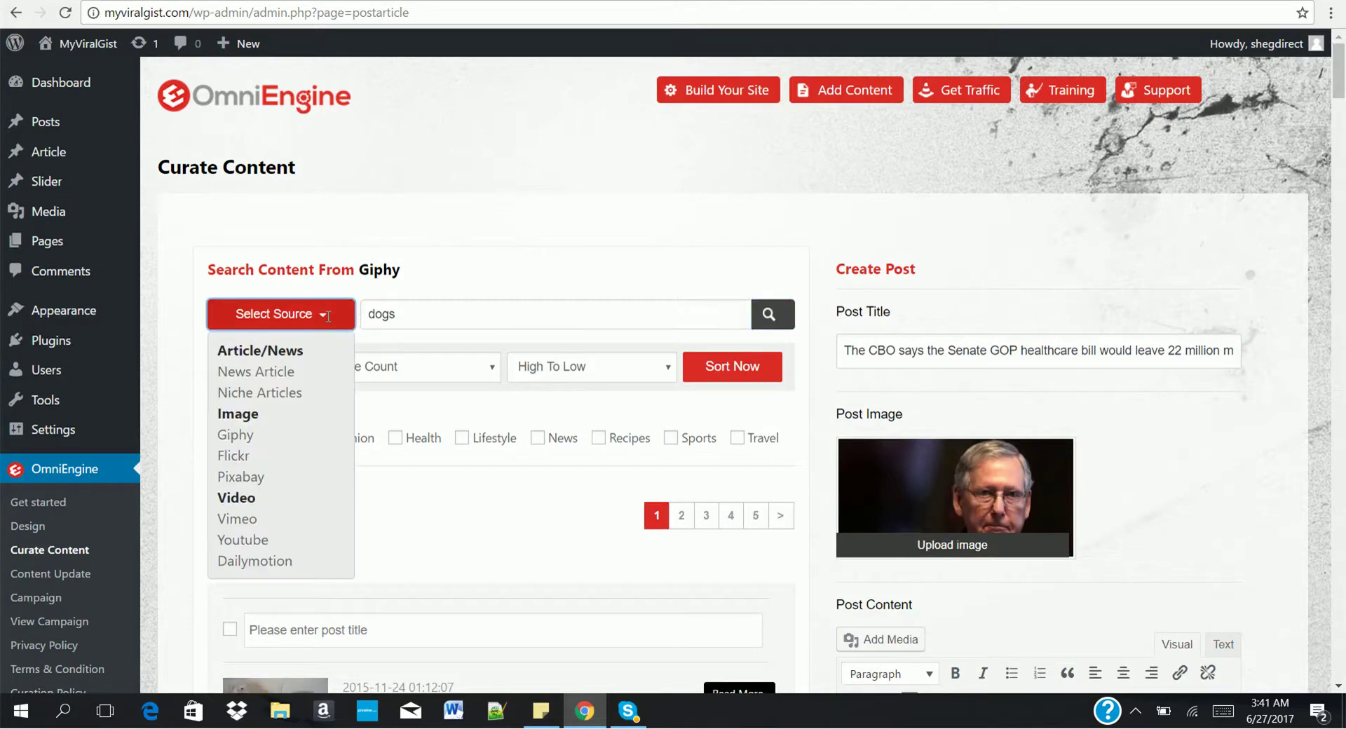
click(231, 540)
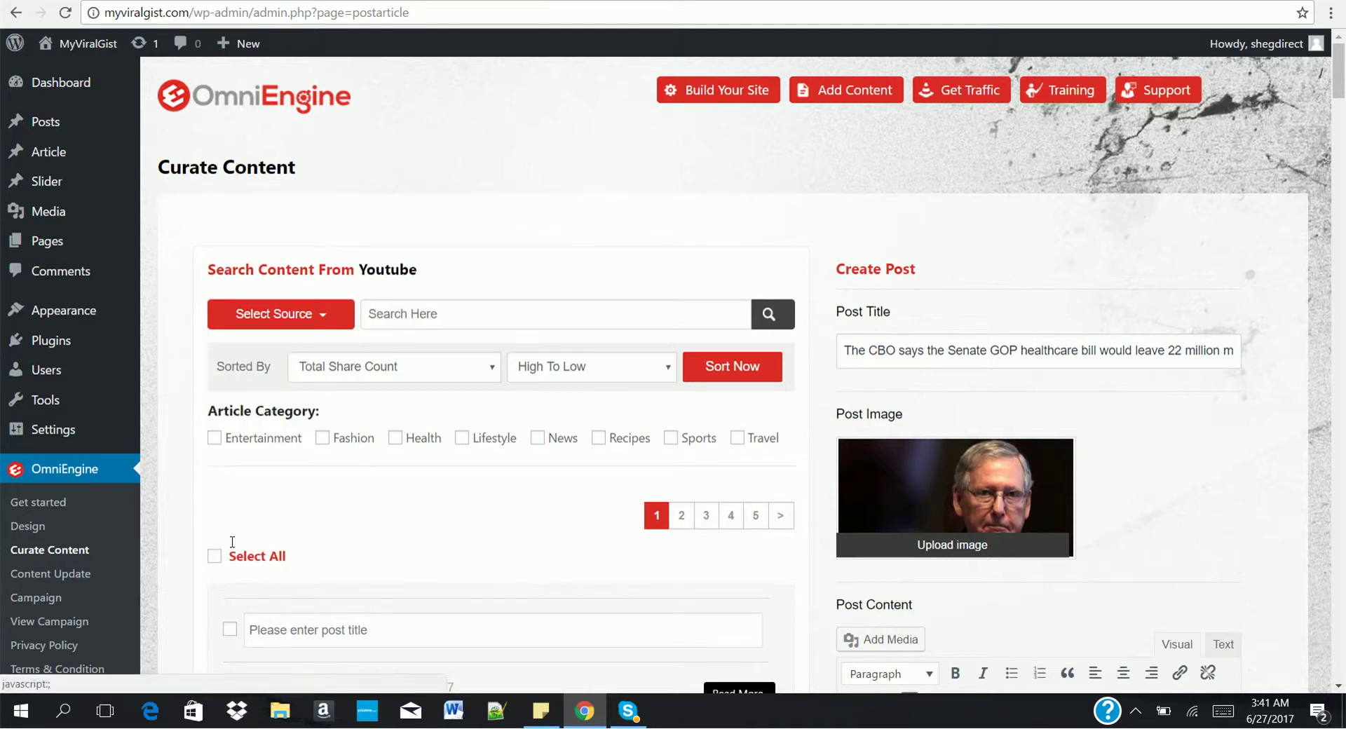
click(433, 312)
text(weight)
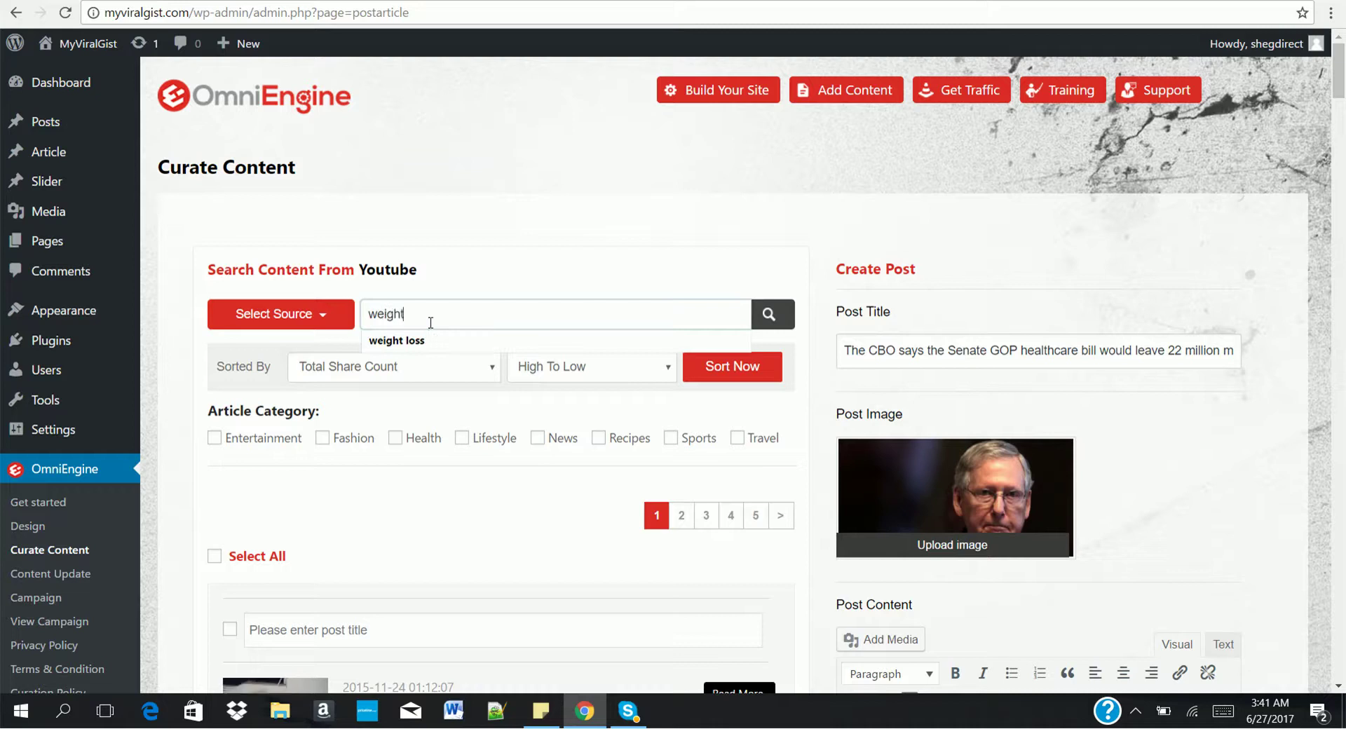
text( loss tra)
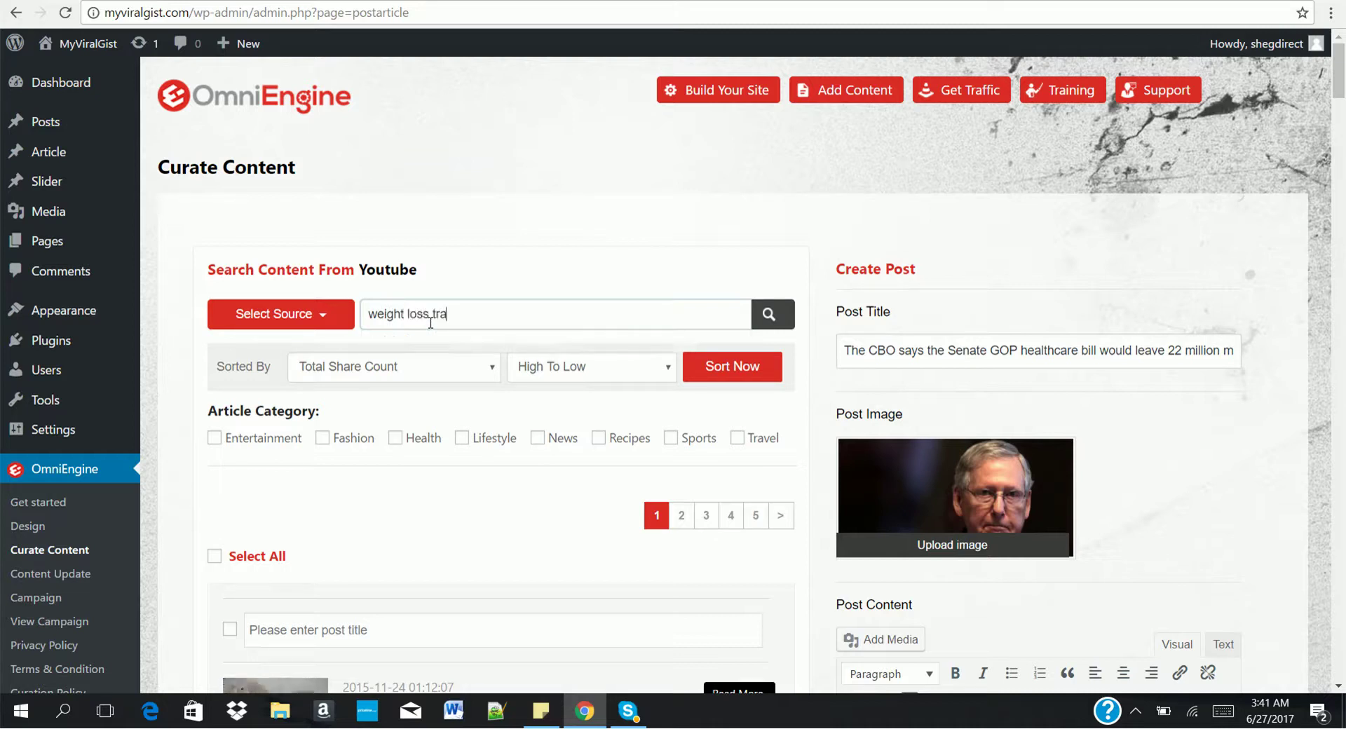
text(iing)
text(n)
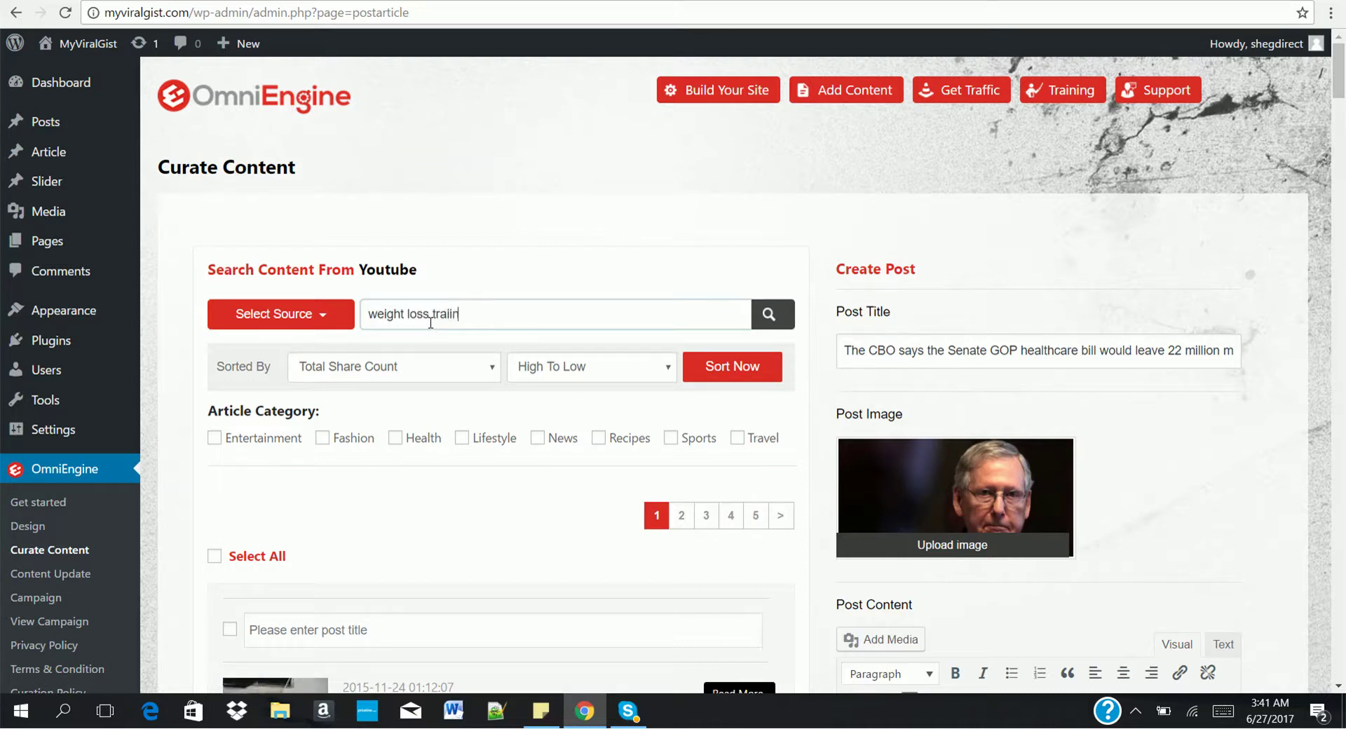
key(BackSpace)
key(BackSpace)
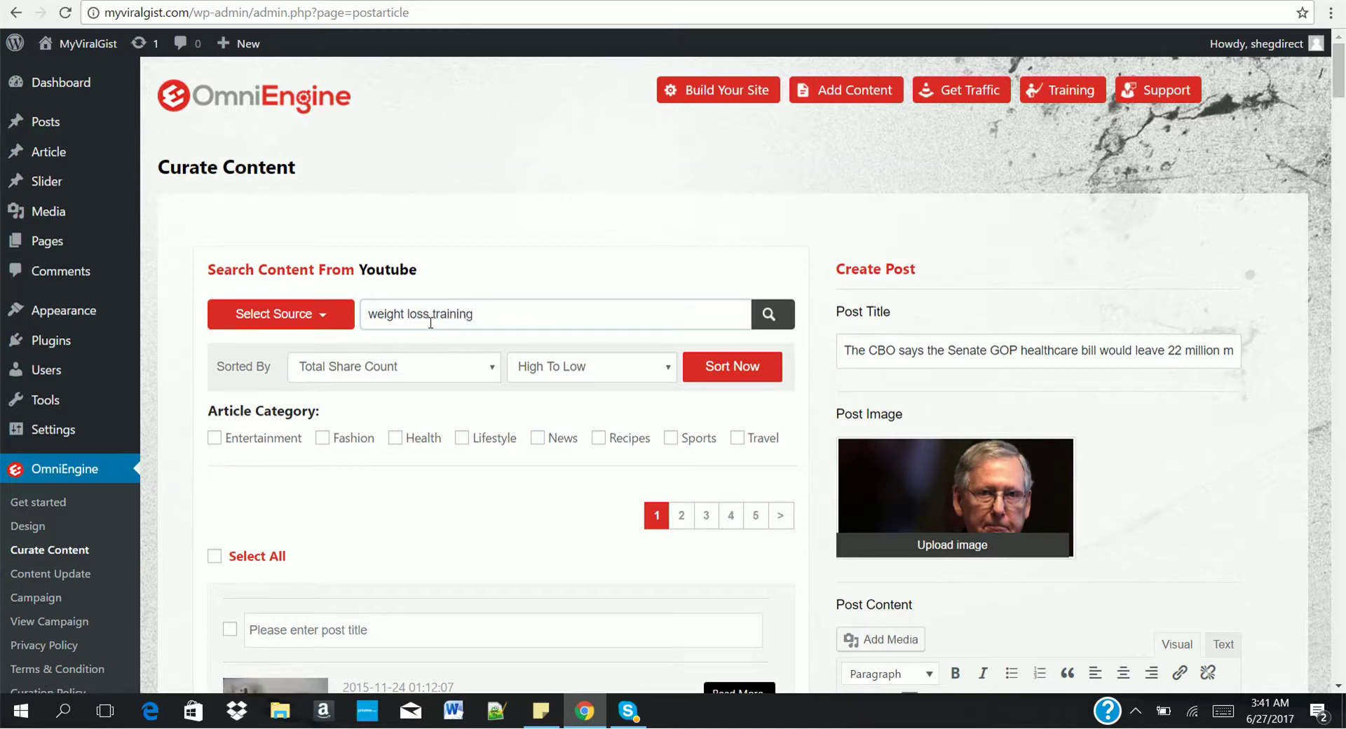
click(723, 364)
click(769, 317)
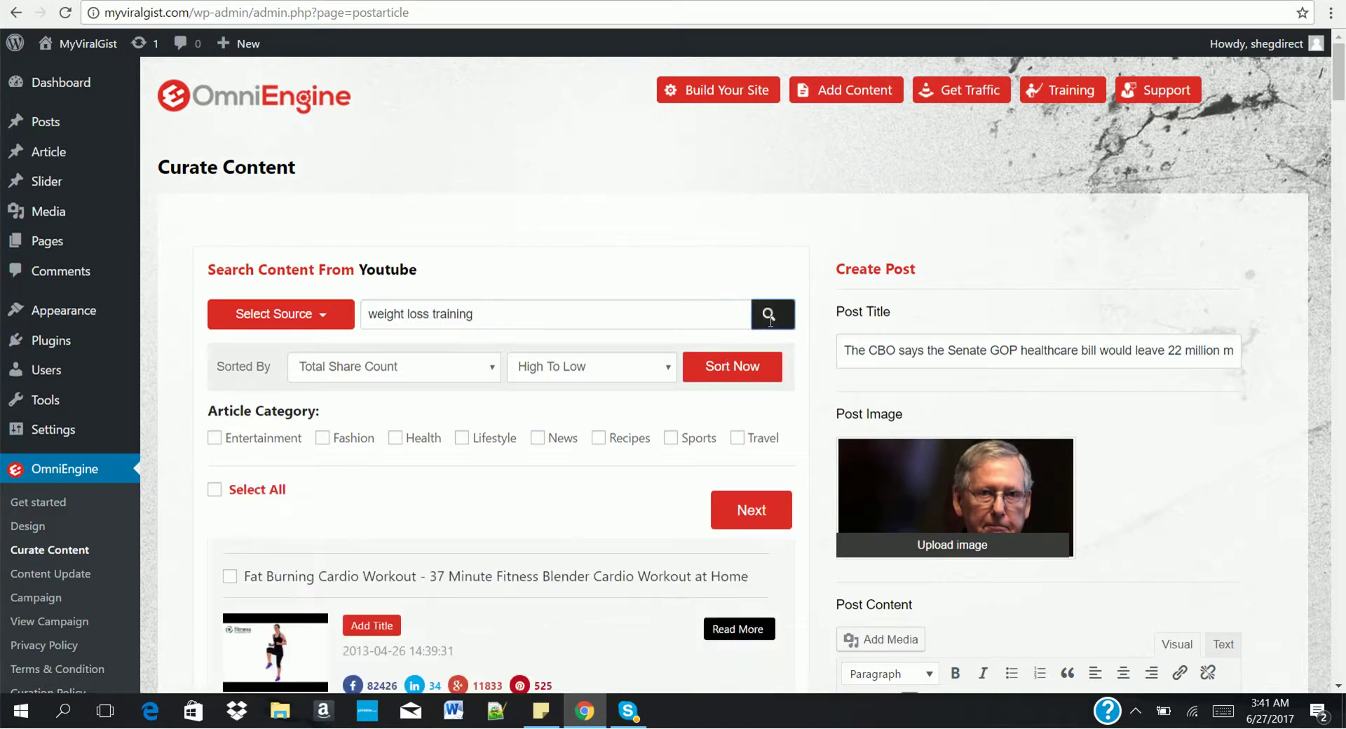
Use the title of the Fat Burning Cardio Workout video as the post title and add the video to the post.
scroll(1003, 307, down, 4)
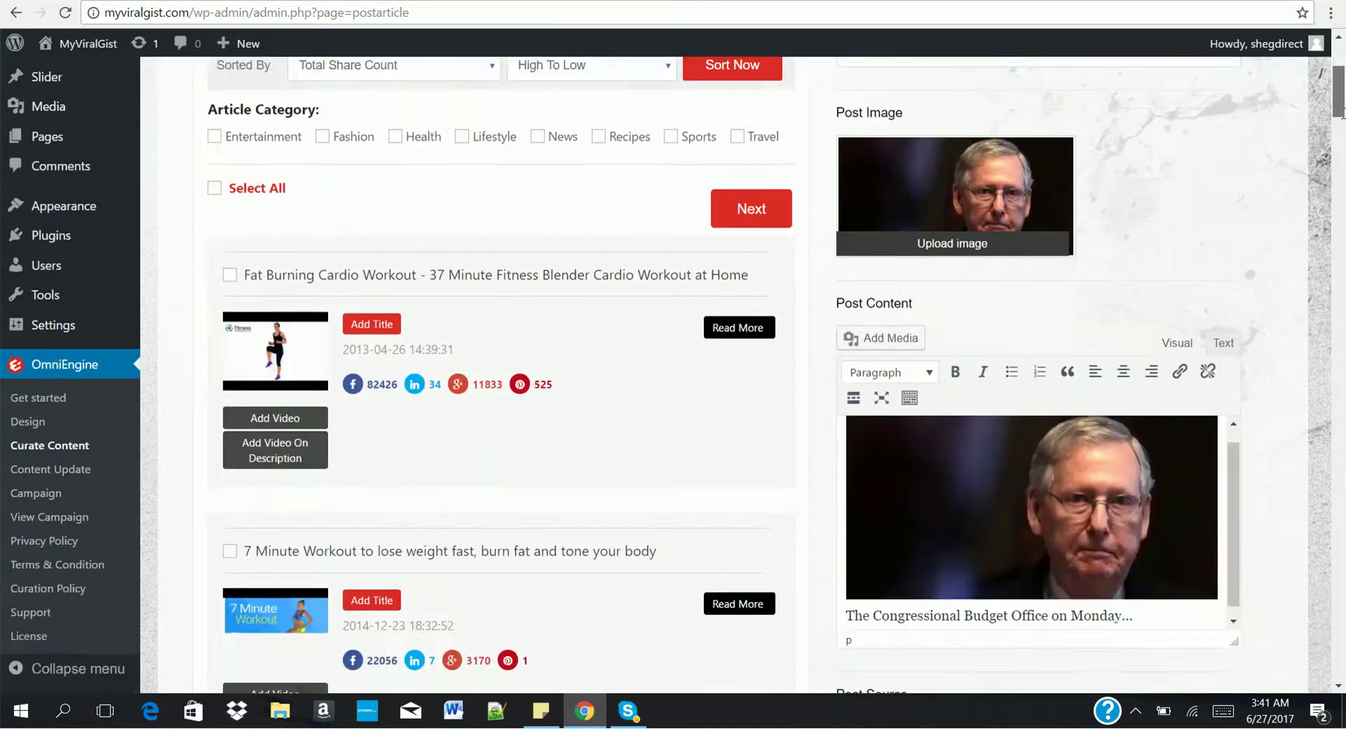
click(369, 325)
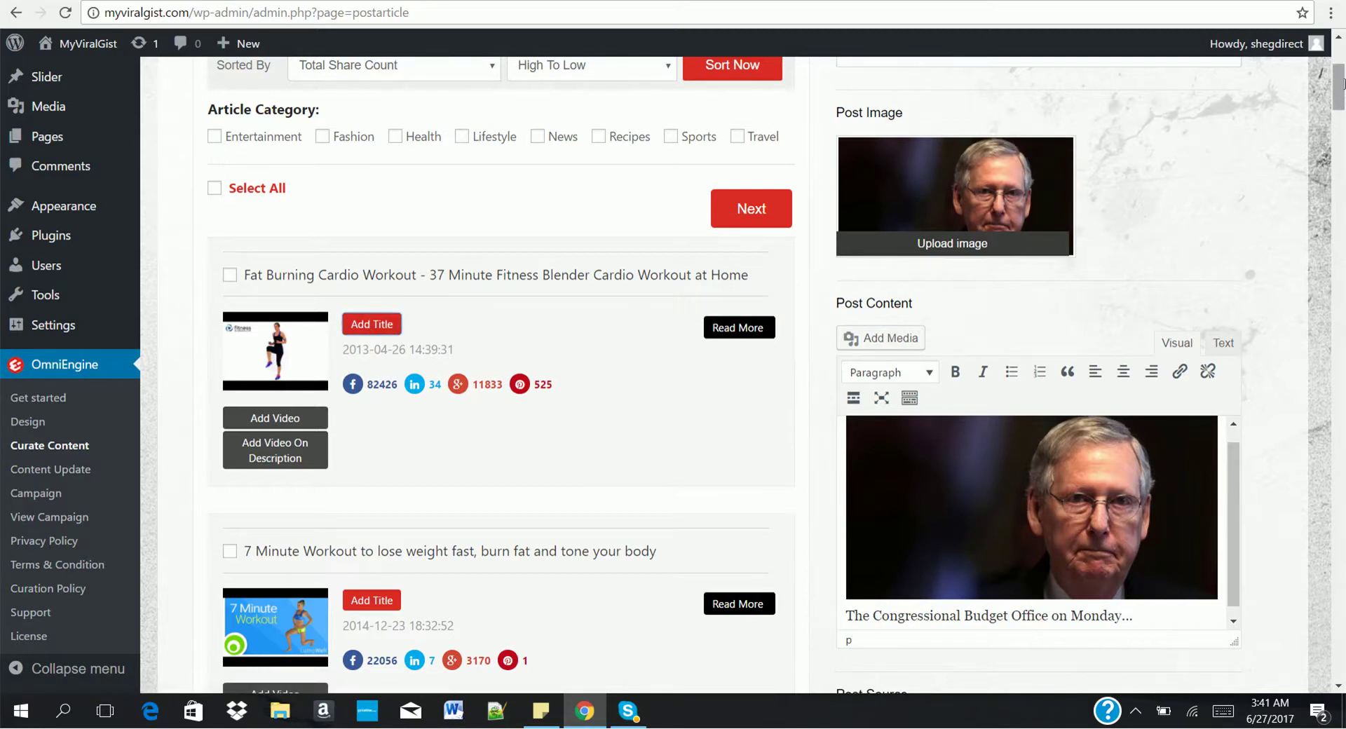
drag(1339, 84, 1344, 66)
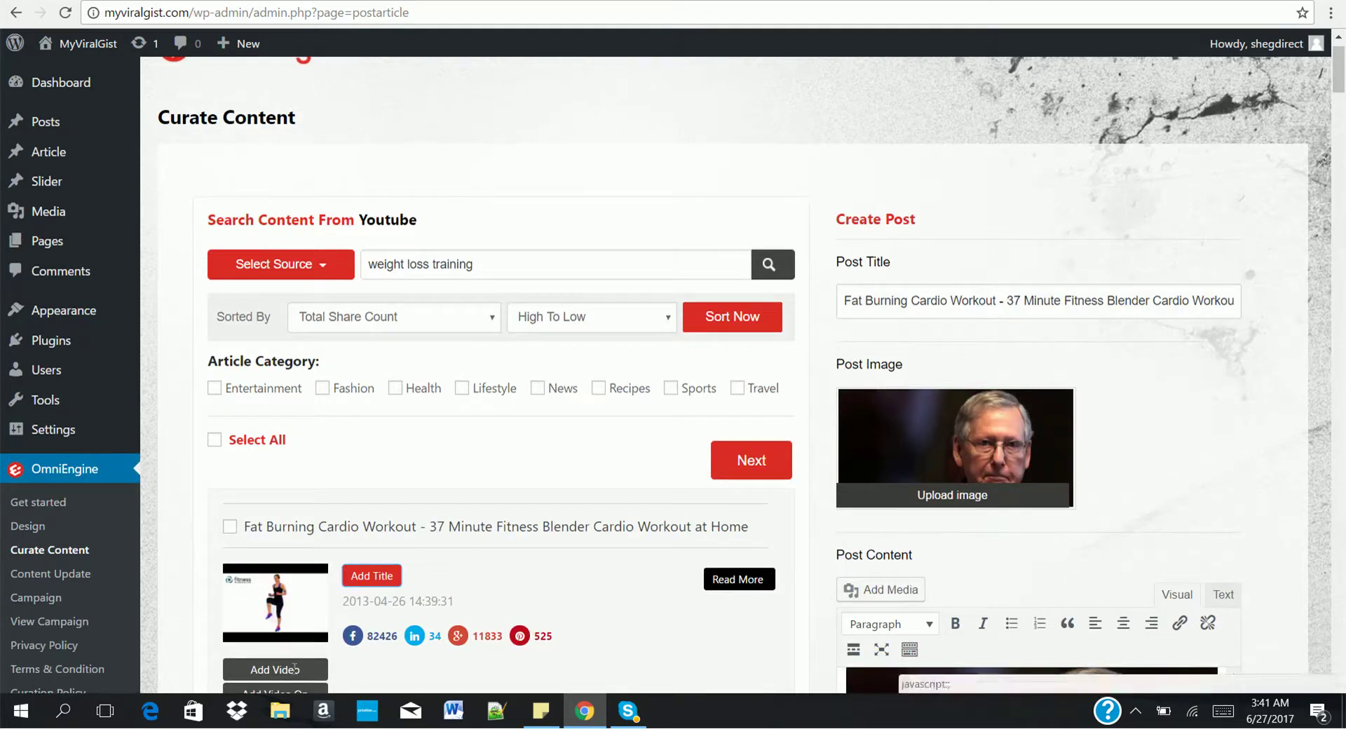
click(294, 666)
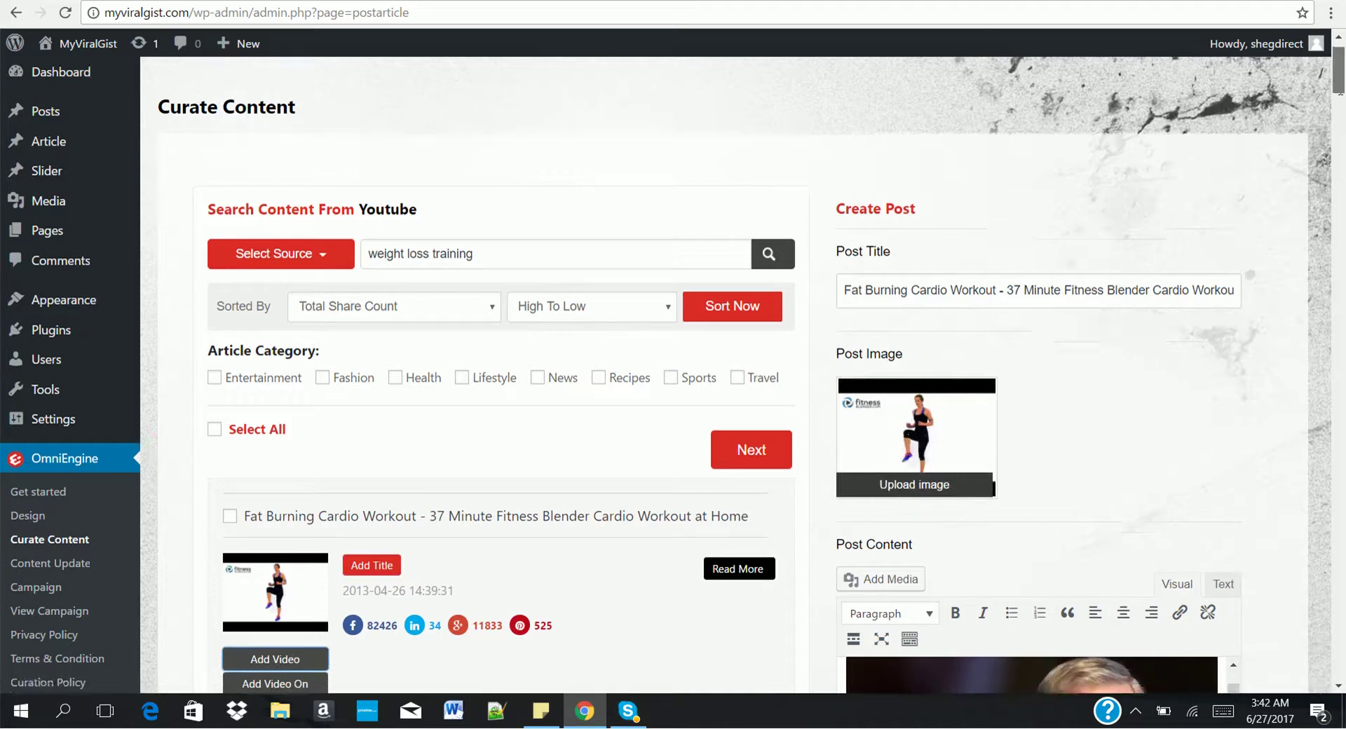
Remove the CBO article's image from the post content.
scroll(977, 347, down, 5)
click(919, 398)
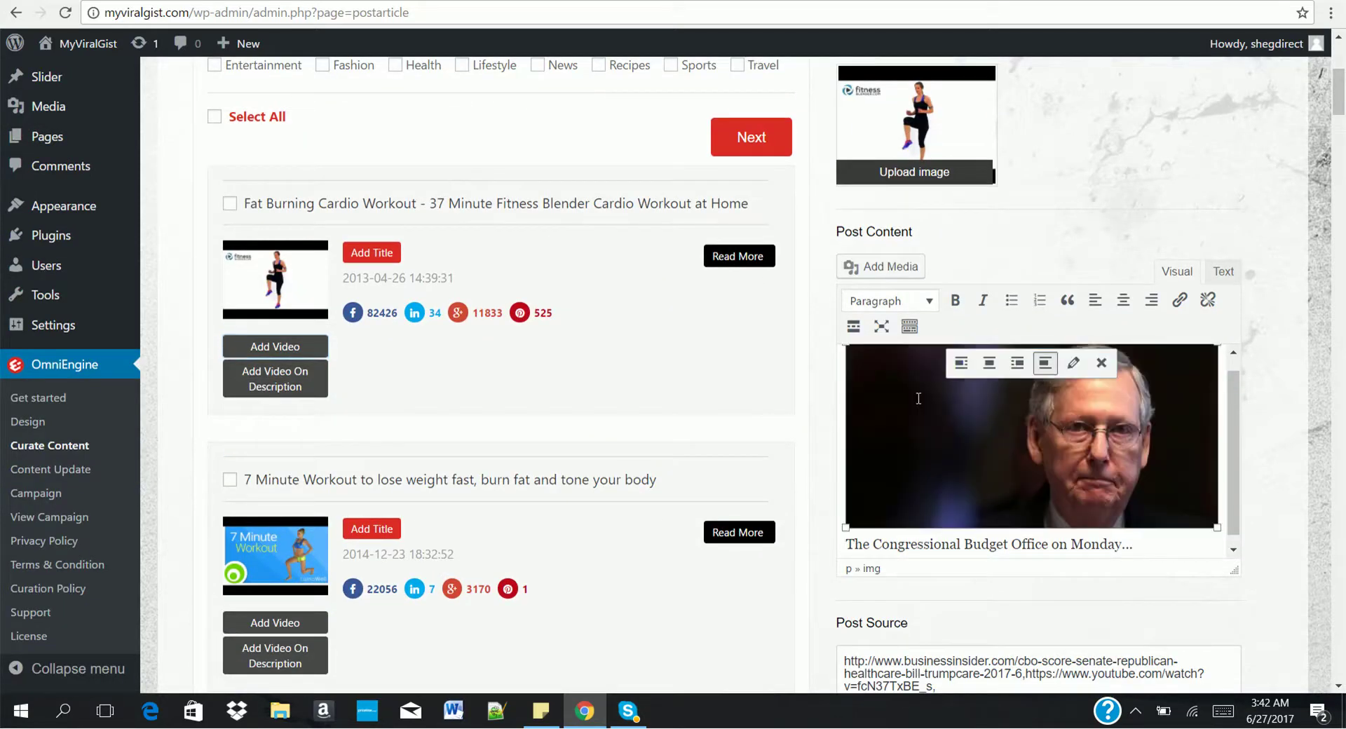
key(ctrl+a)
key(Delete)
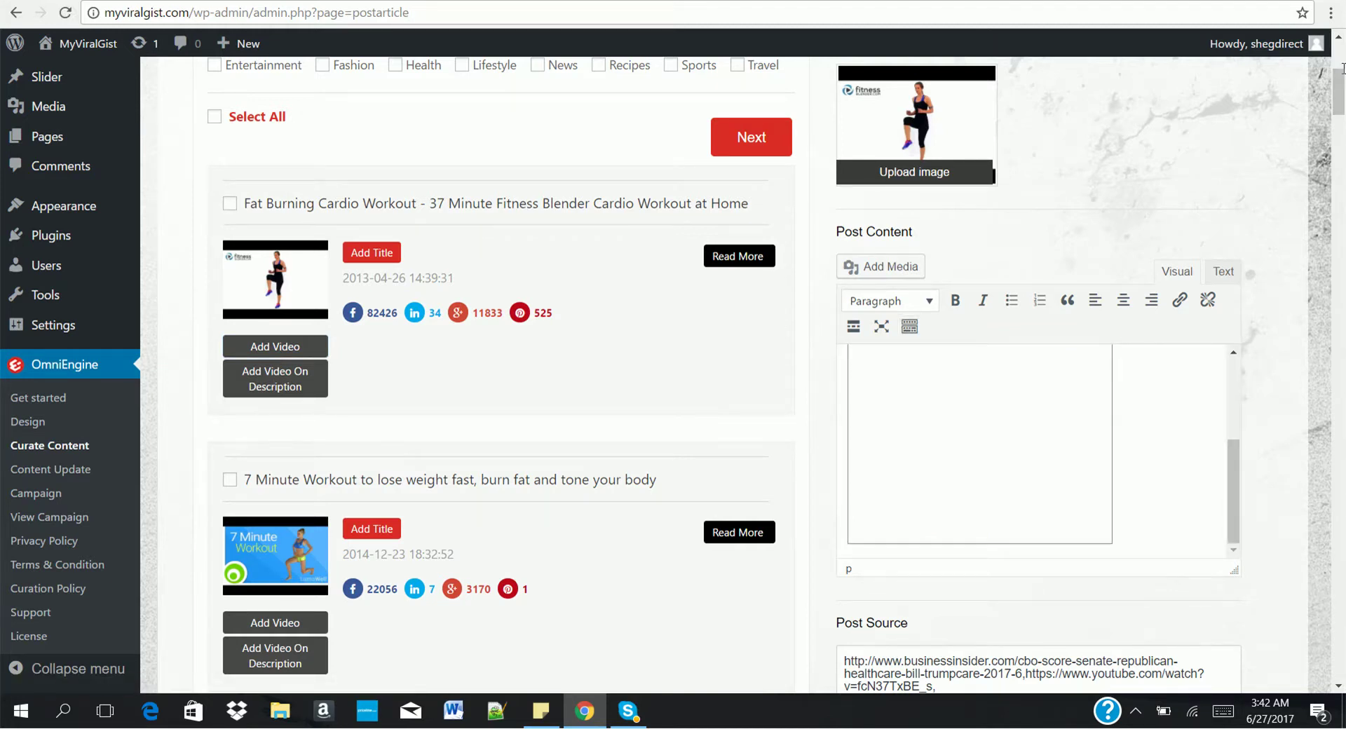
Assign the post to the Health category and publish it immediately.
scroll(1047, 428, down, 4)
drag(1341, 98, 1342, 121)
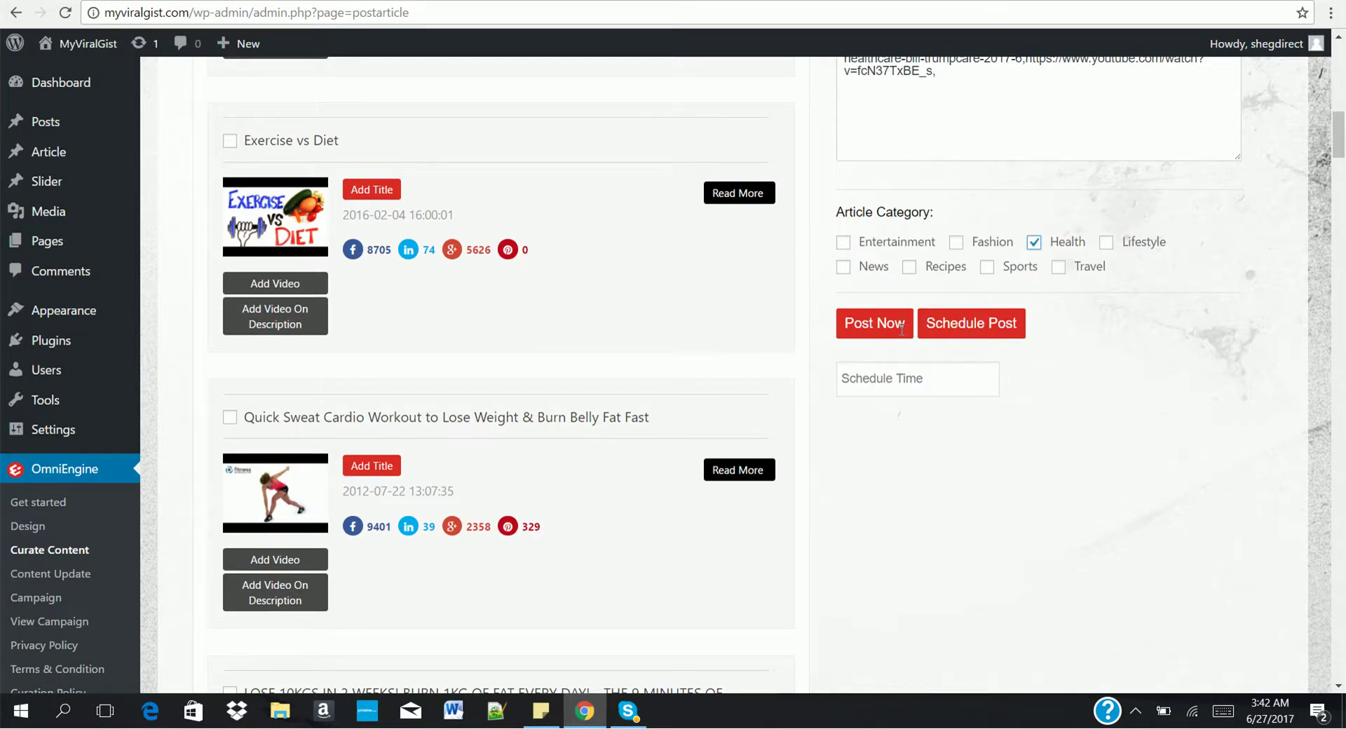
click(965, 369)
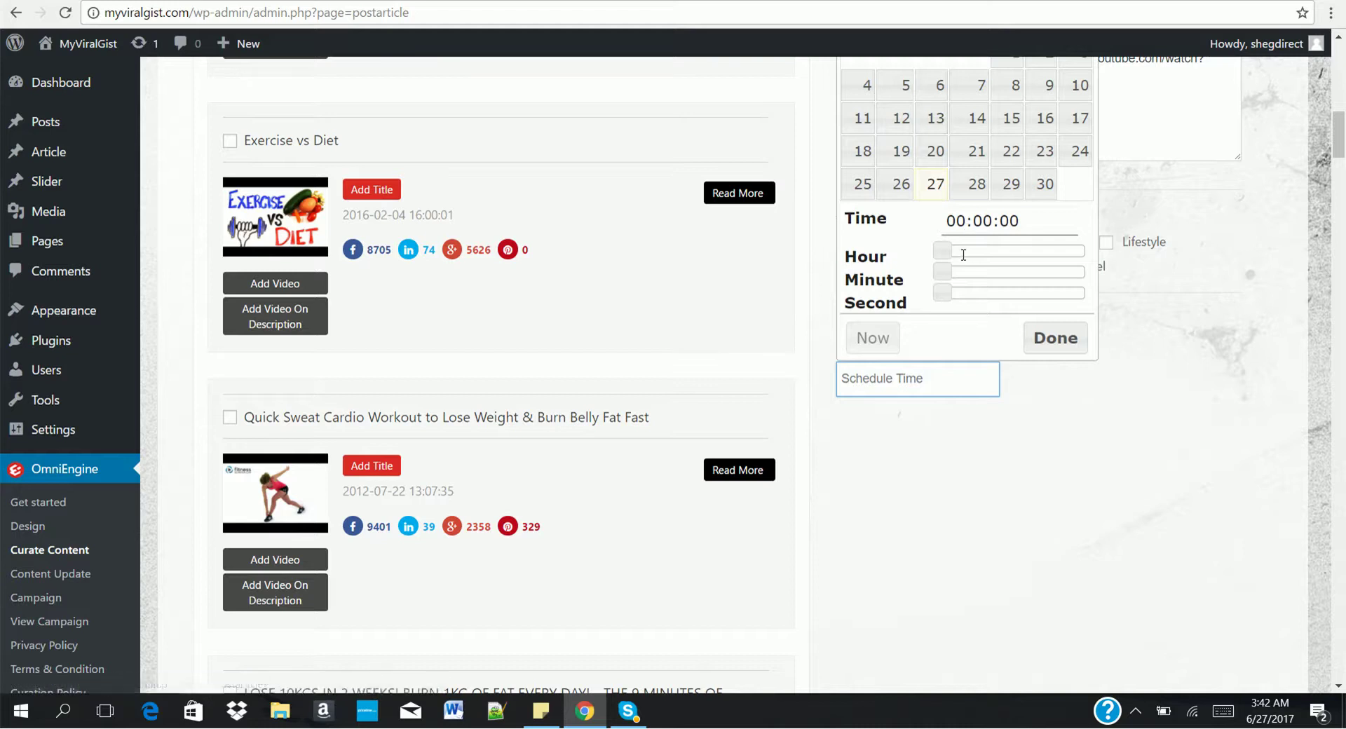
click(899, 414)
scroll(876, 392, up, 2)
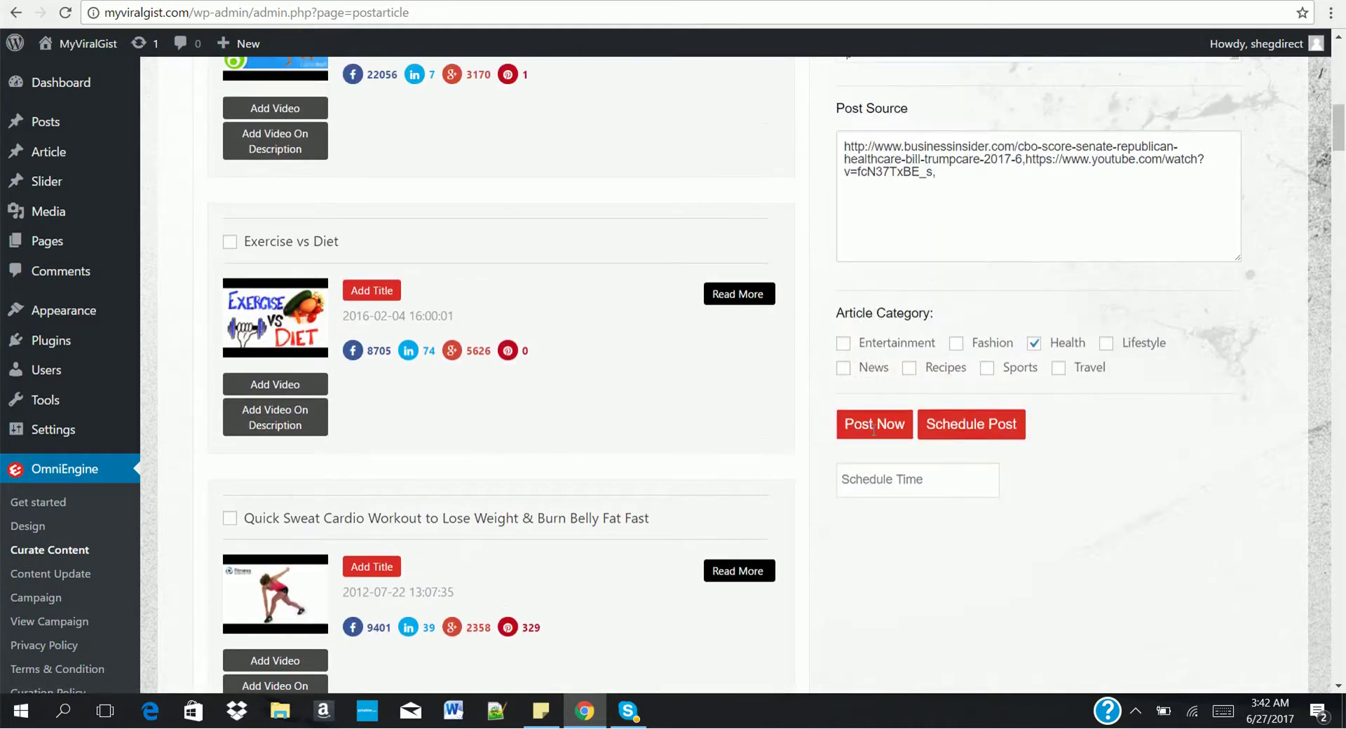
click(873, 430)
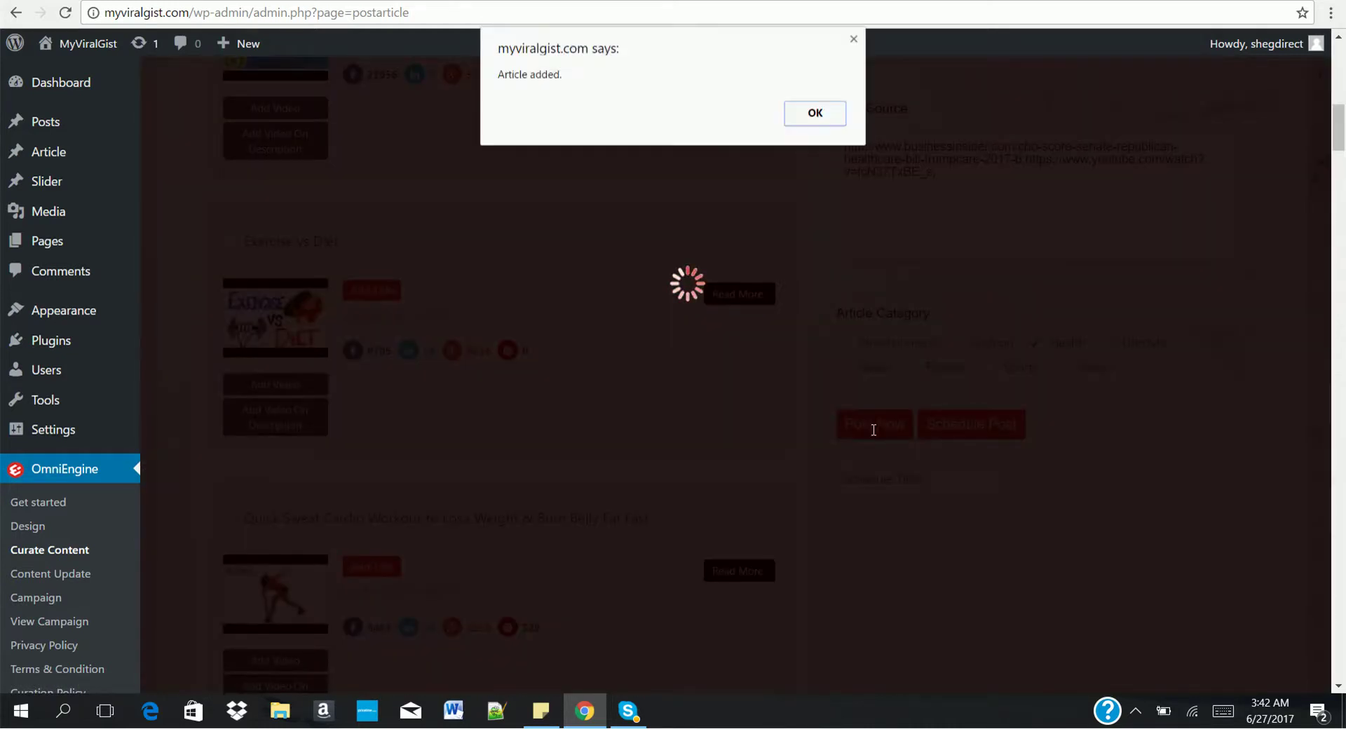
click(815, 113)
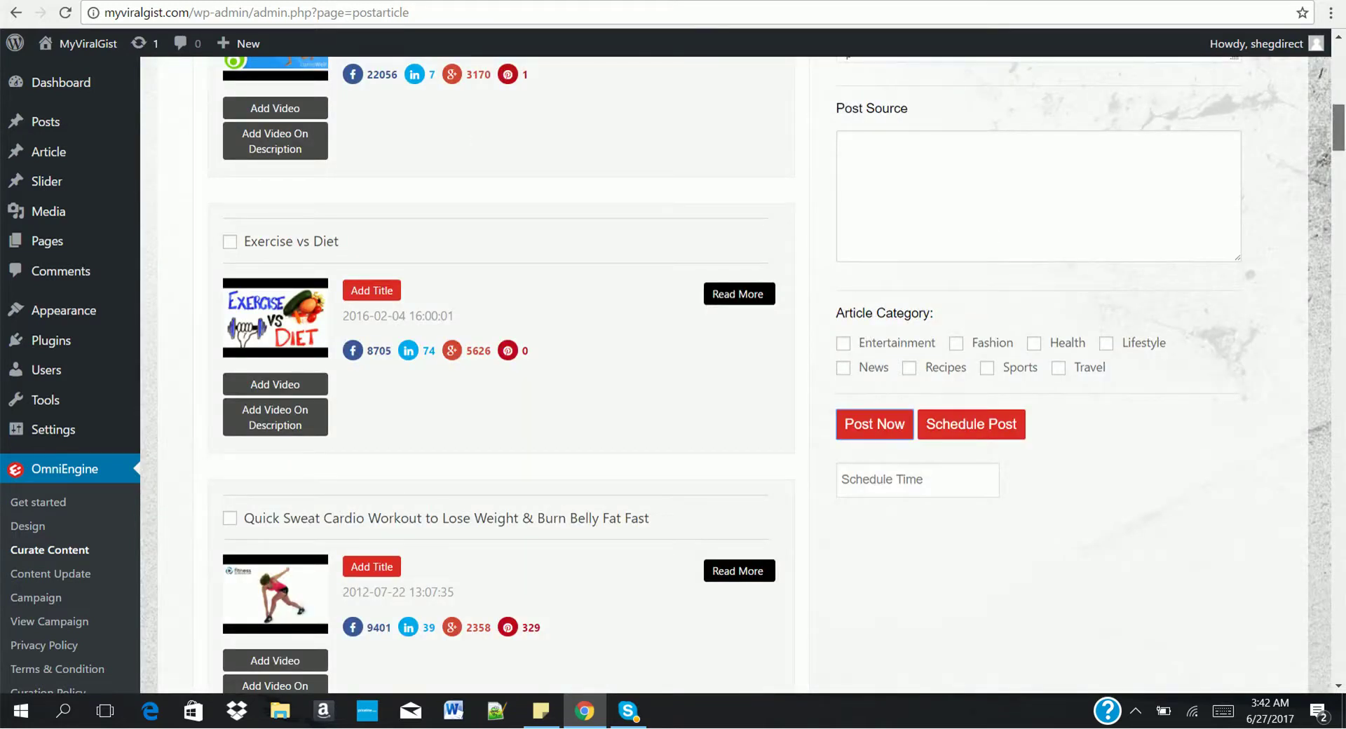
Select all the retrieved weight loss training videos for bulk posting and mark them for the Health category.
scroll(673, 371, down, 1)
scroll(865, 270, down, 1)
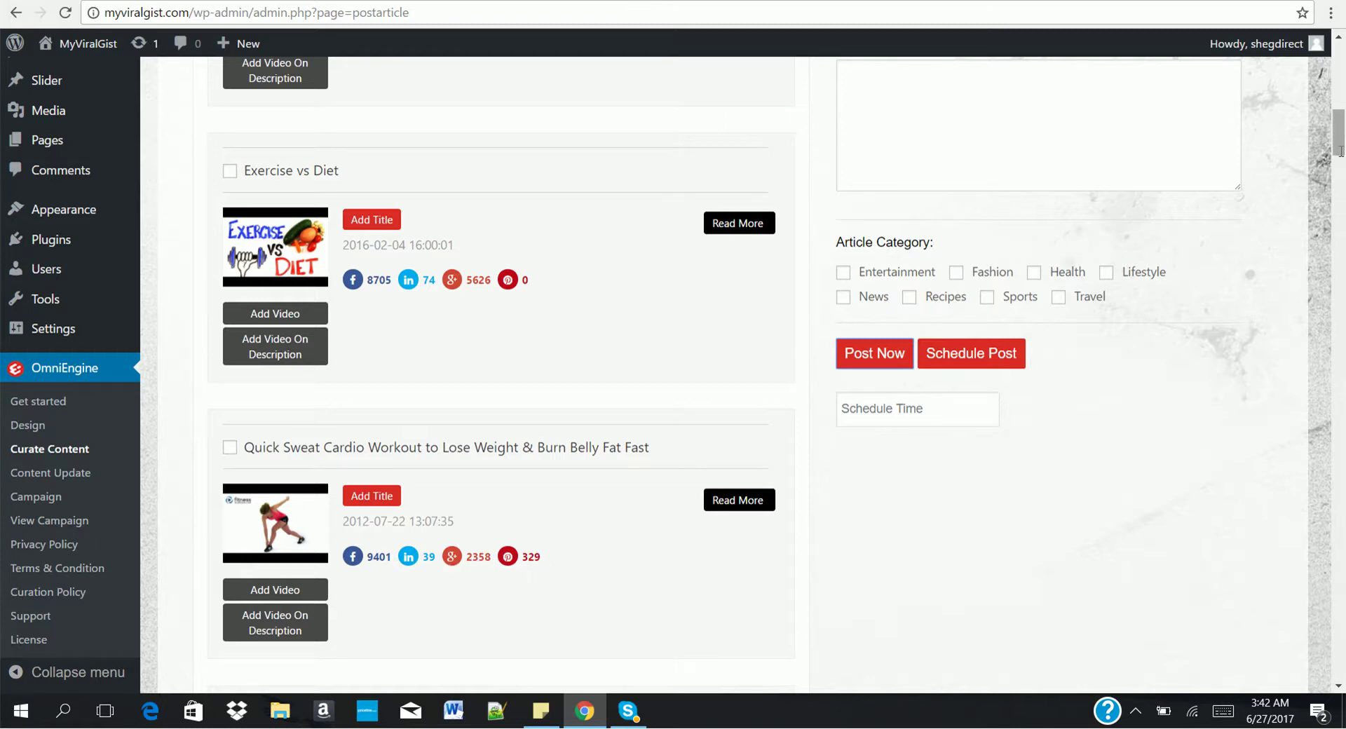
scroll(1320, 177, up, 7)
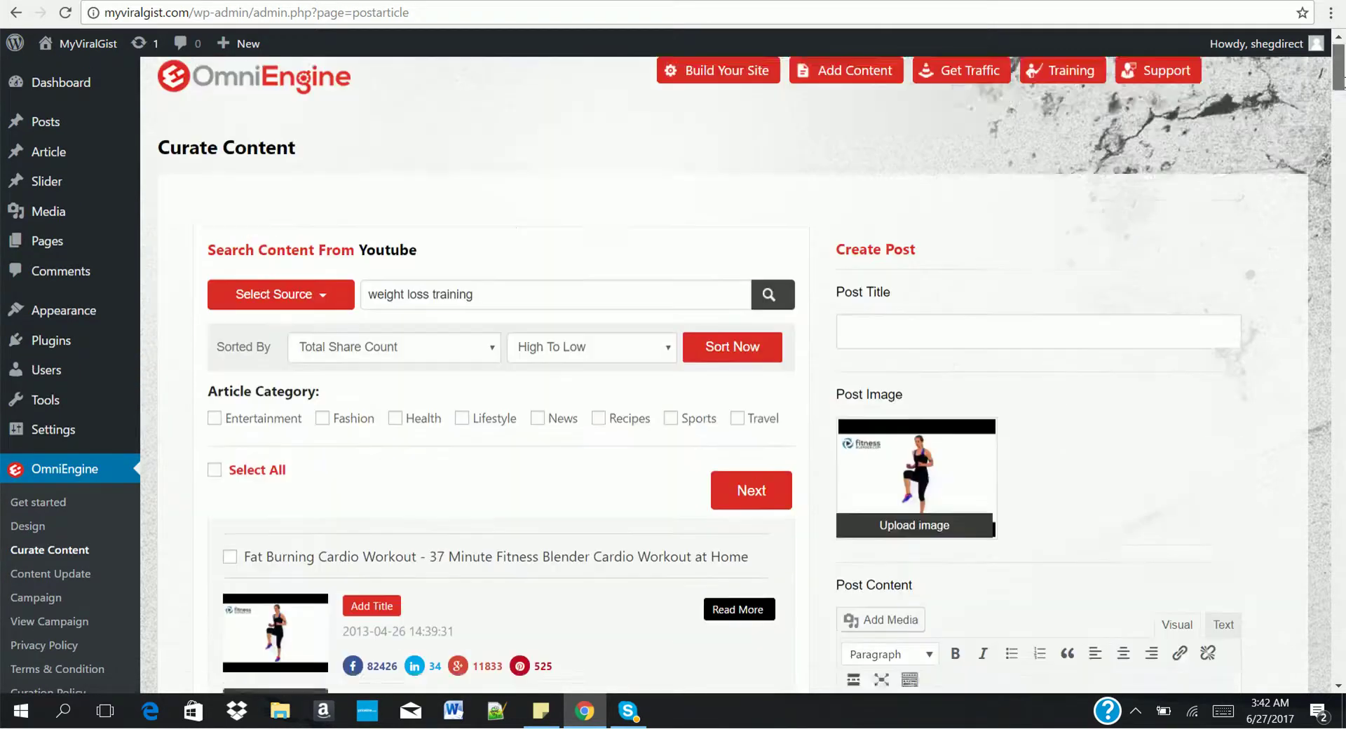
scroll(1342, 80, up, 1)
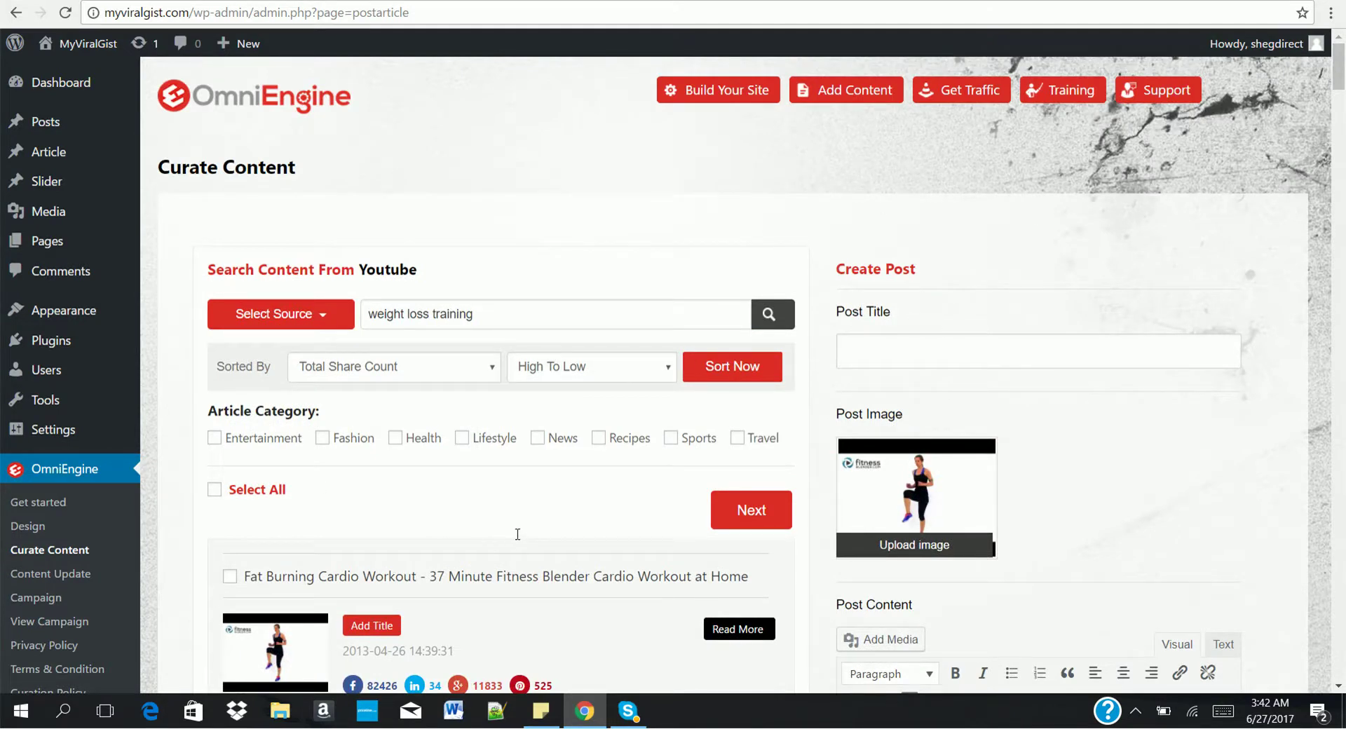
click(214, 489)
click(395, 437)
drag(1339, 70, 1339, 666)
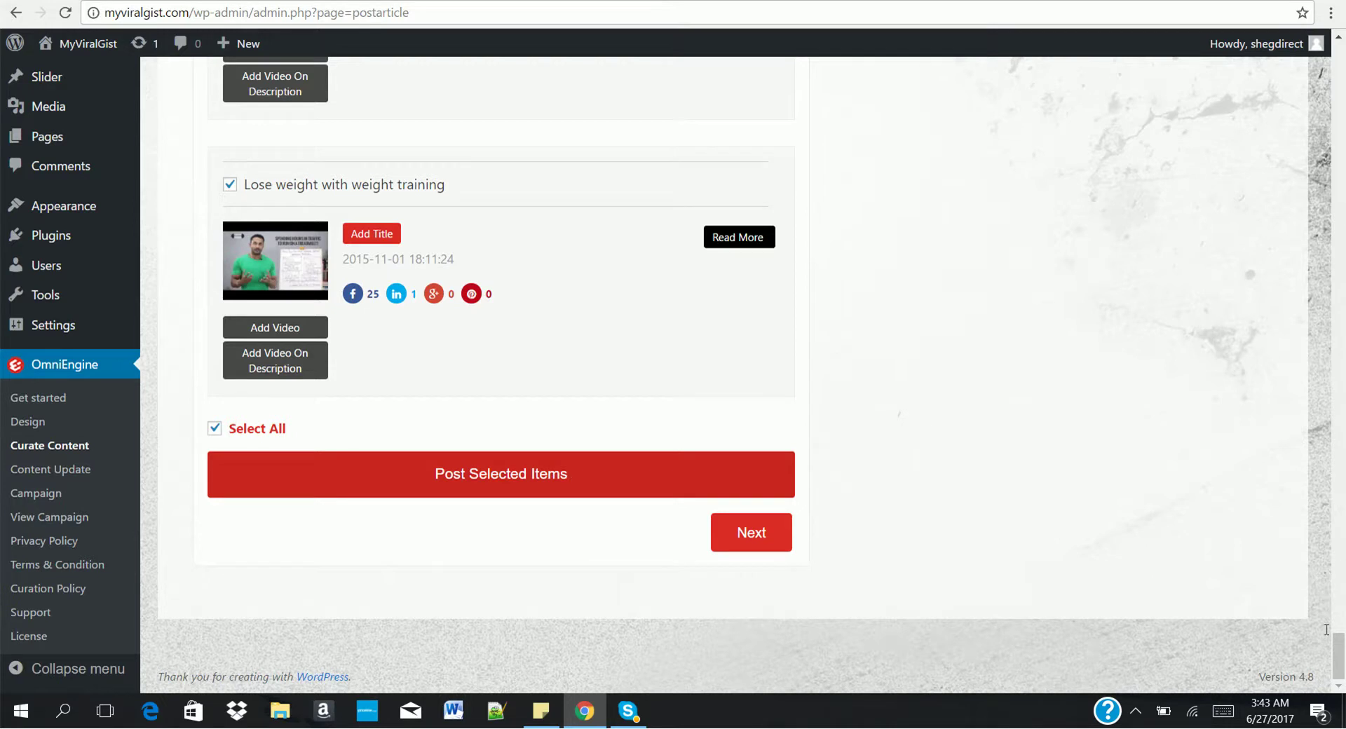
drag(1340, 655, 1339, 70)
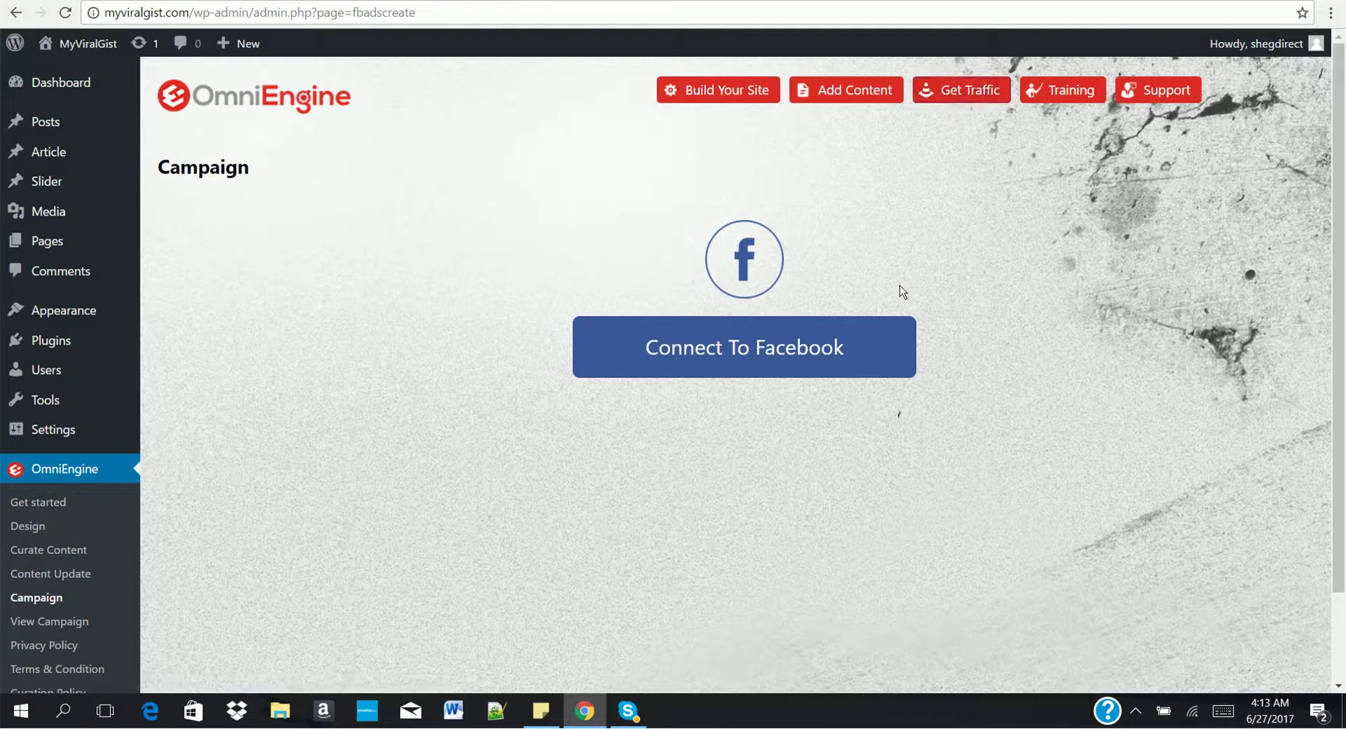
Connect the Campaign page to Facebook and review the available ad templates.
click(766, 353)
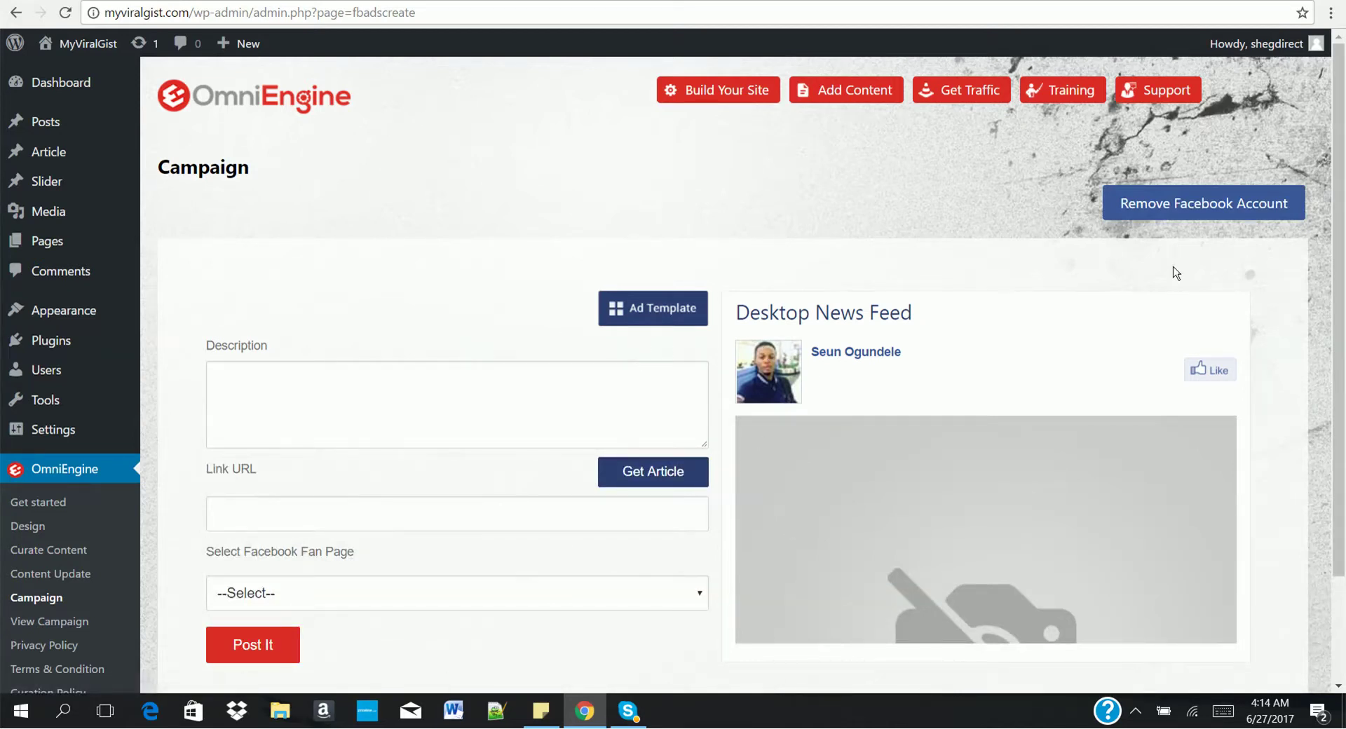
scroll(1342, 357, down, 2)
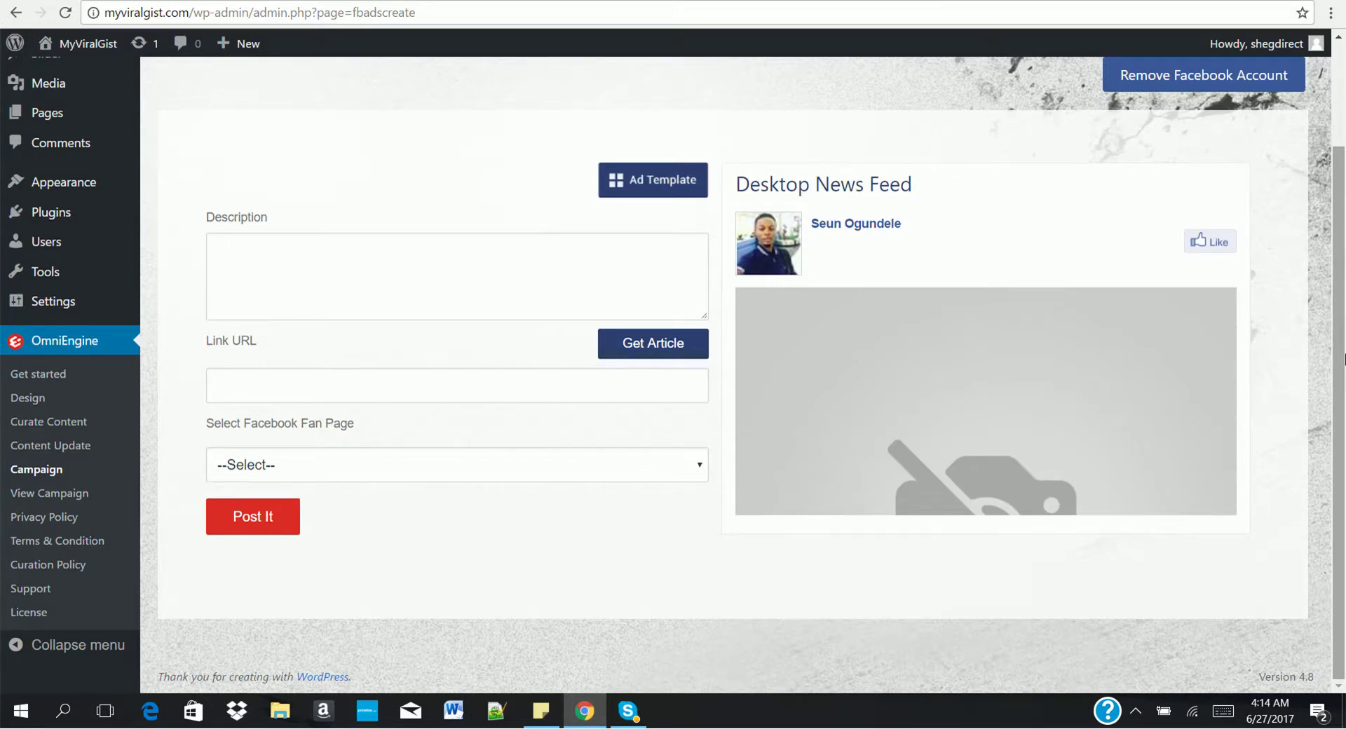
click(668, 188)
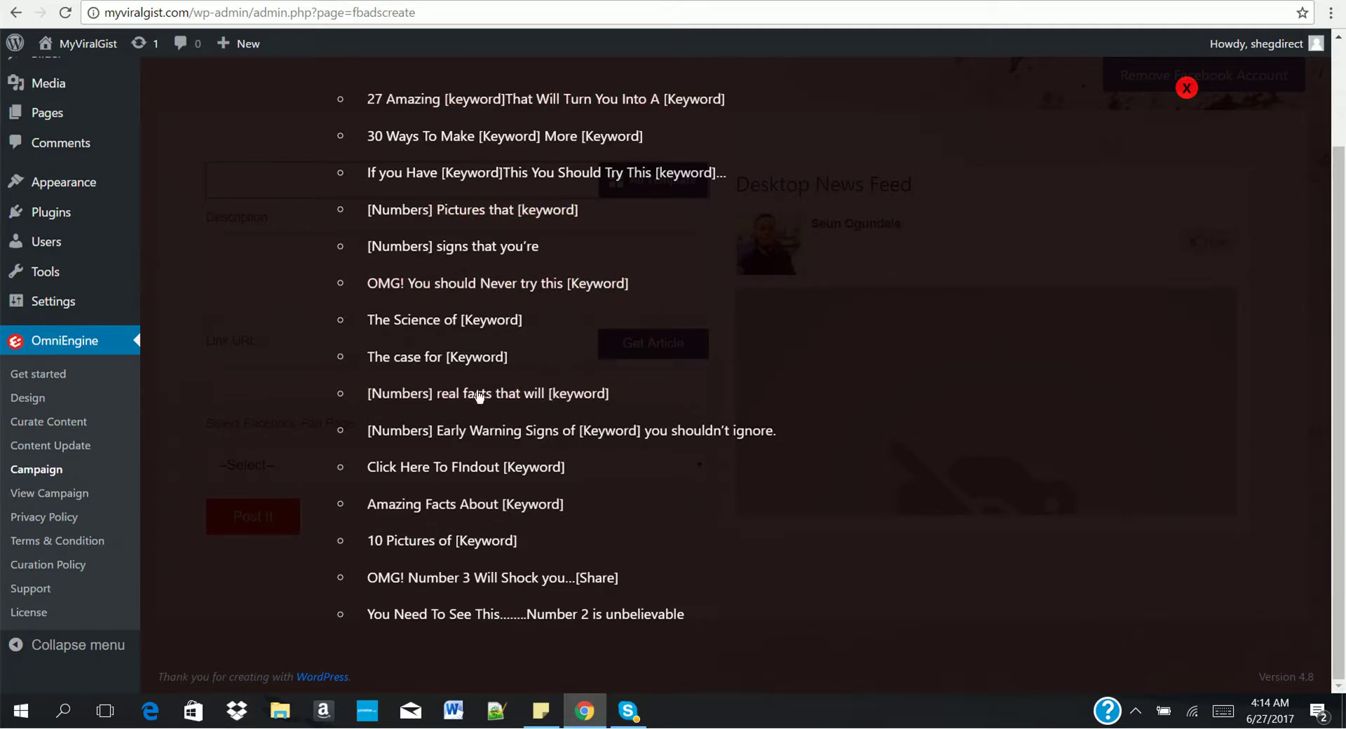
click(1186, 89)
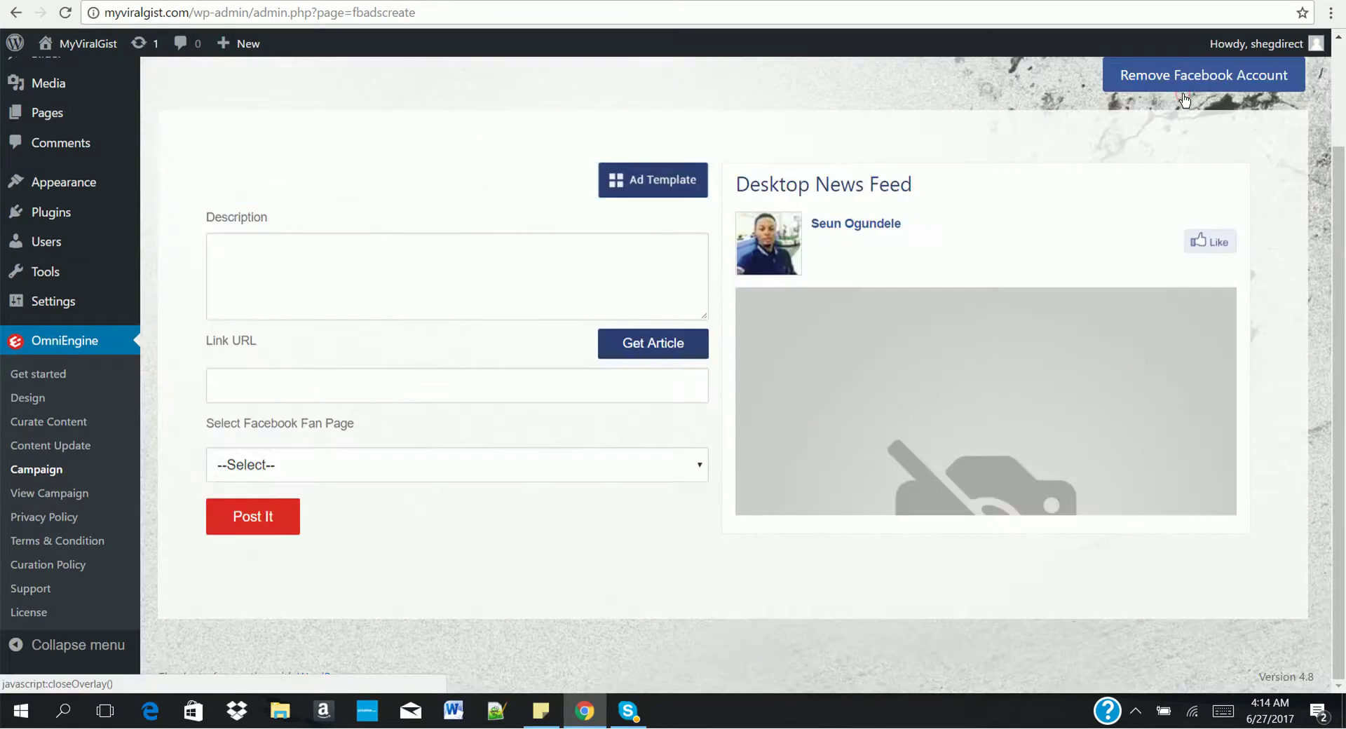
Load the article "Bitcoin Tumbles Most in More Than Two Years After Record Run" and apply the "Amazing Facts About [Keyword]" ad template.
click(647, 355)
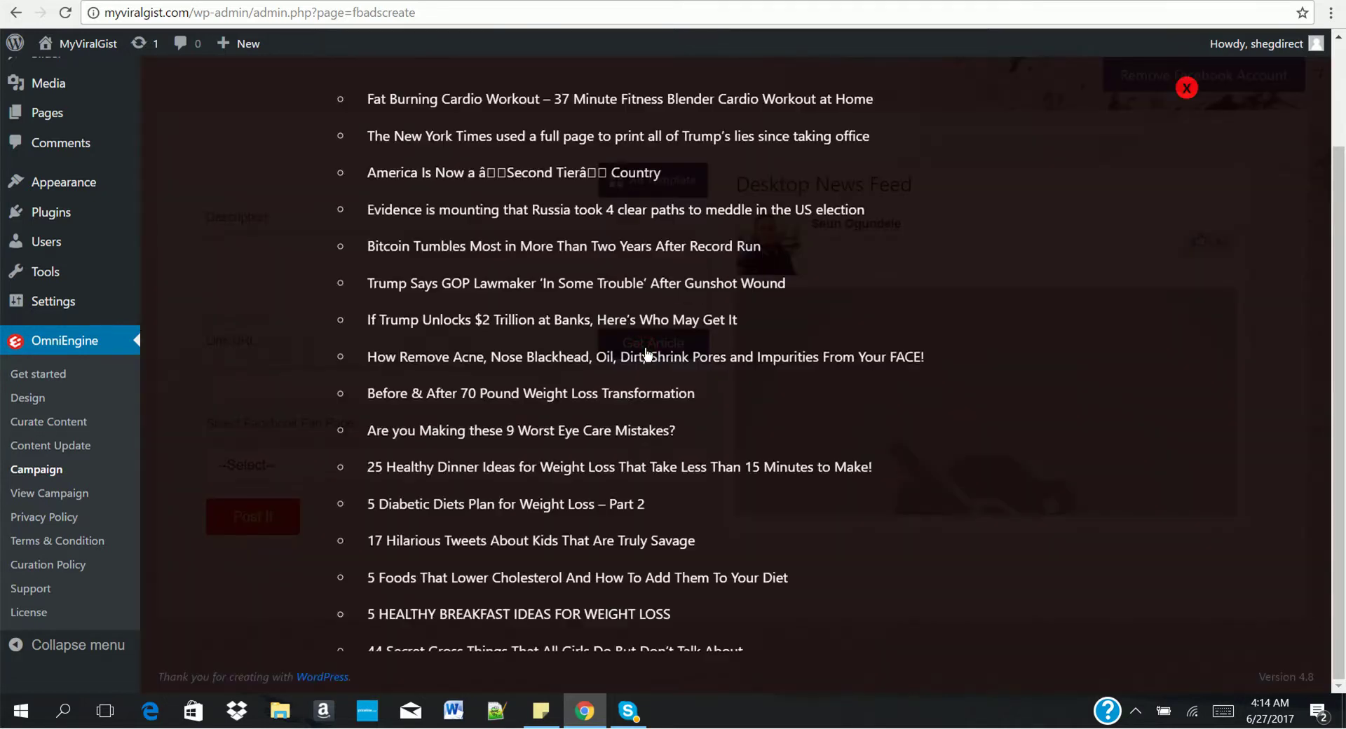
click(491, 249)
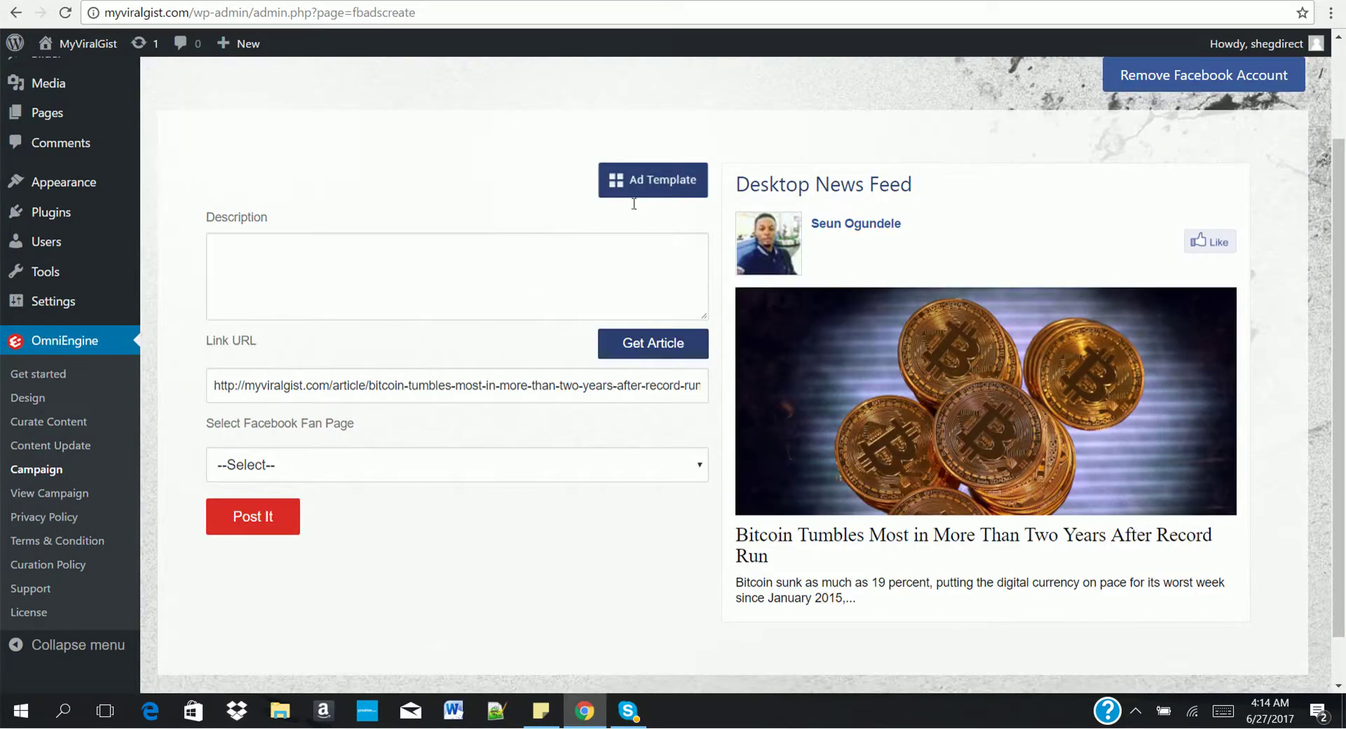
click(638, 182)
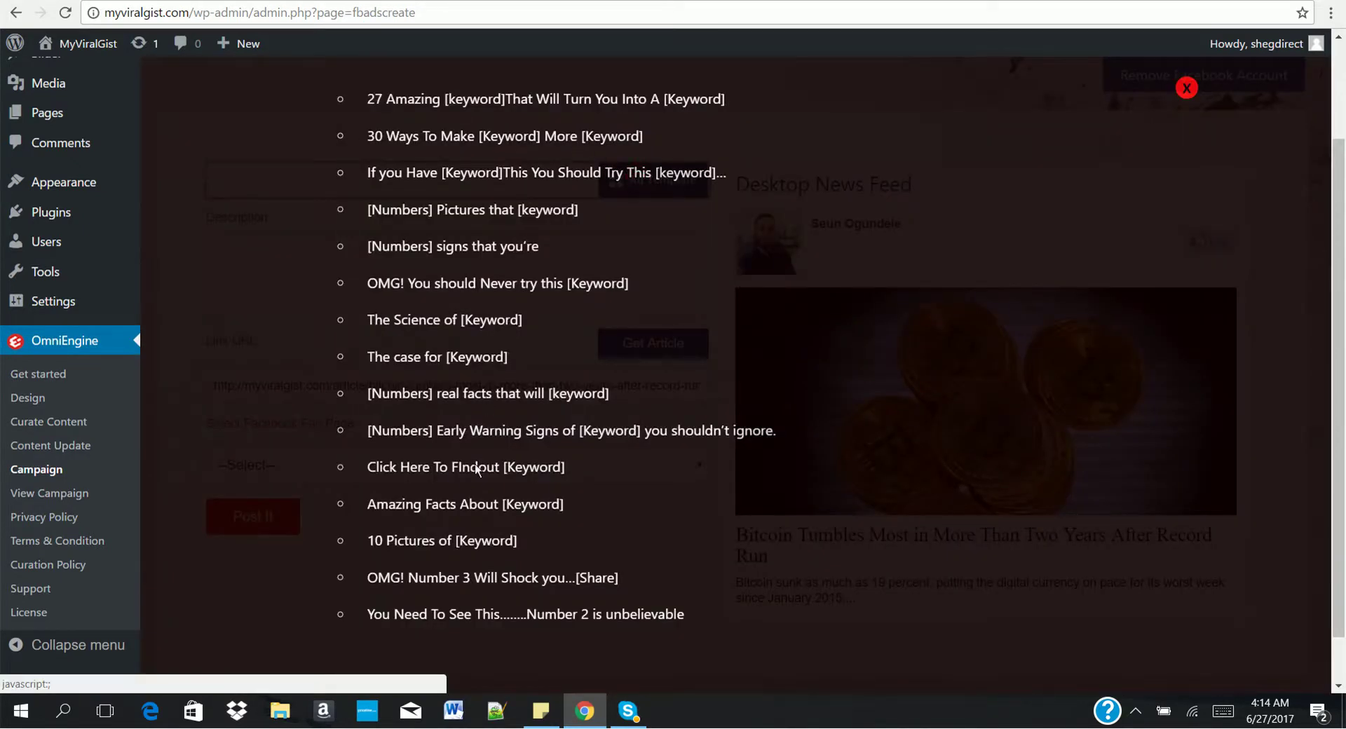
click(440, 504)
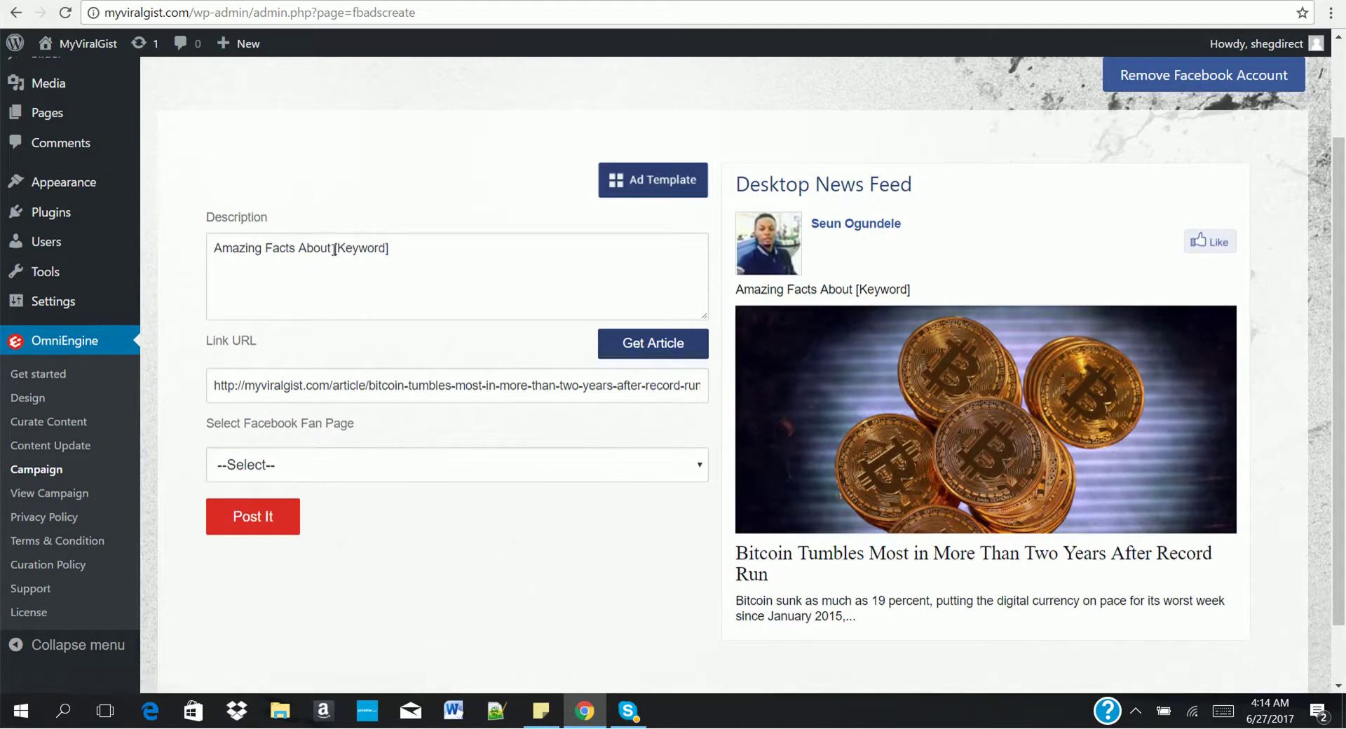
Replace the keyword placeholder and extend the description to read "Amazing Facts About BITCOIN. Cick Here For More".
drag(335, 249, 558, 276)
text(BITCOIN)
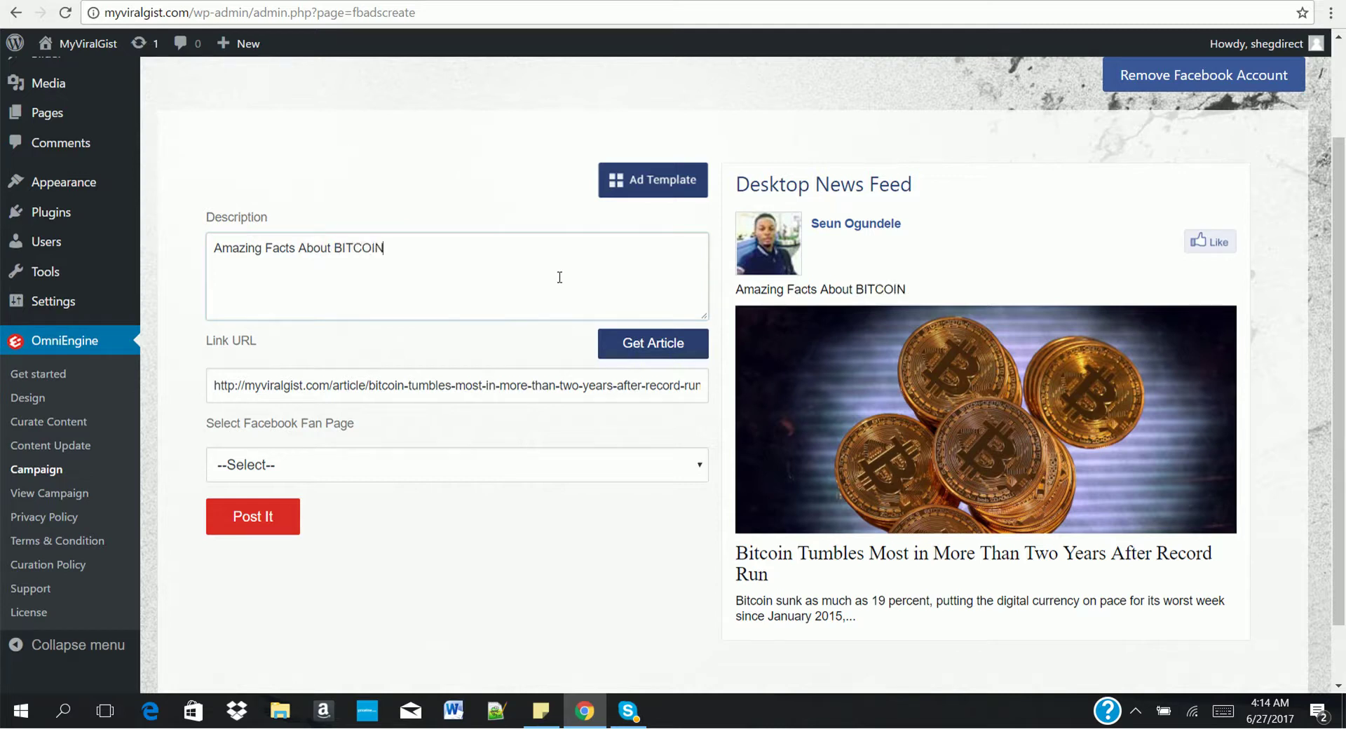
text(. Cick HEre)
key(BackSpace)
key(BackSpace)
key(BackSpace)
text(ere For)
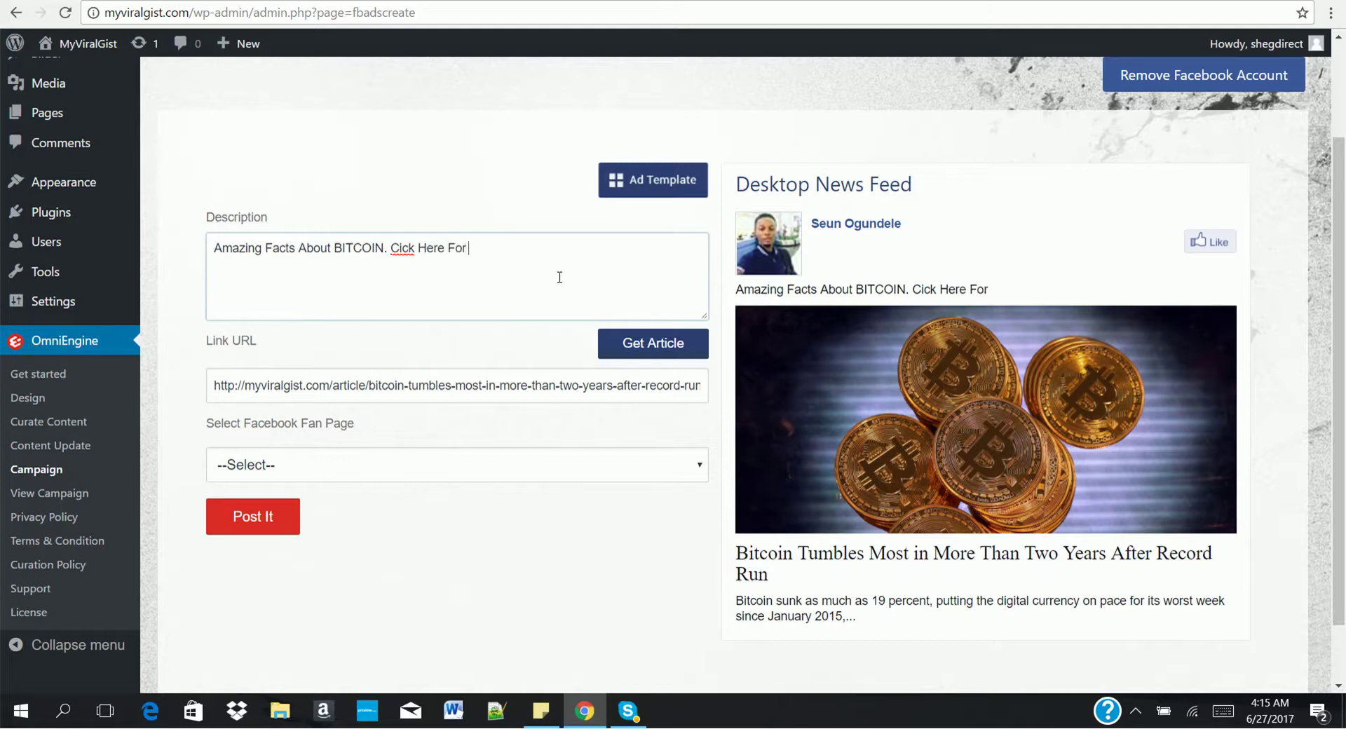
text( More)
Choose the Myviralgist.com fan page, post the Bitcoin ad to it and dismiss the confirmation message.
click(460, 468)
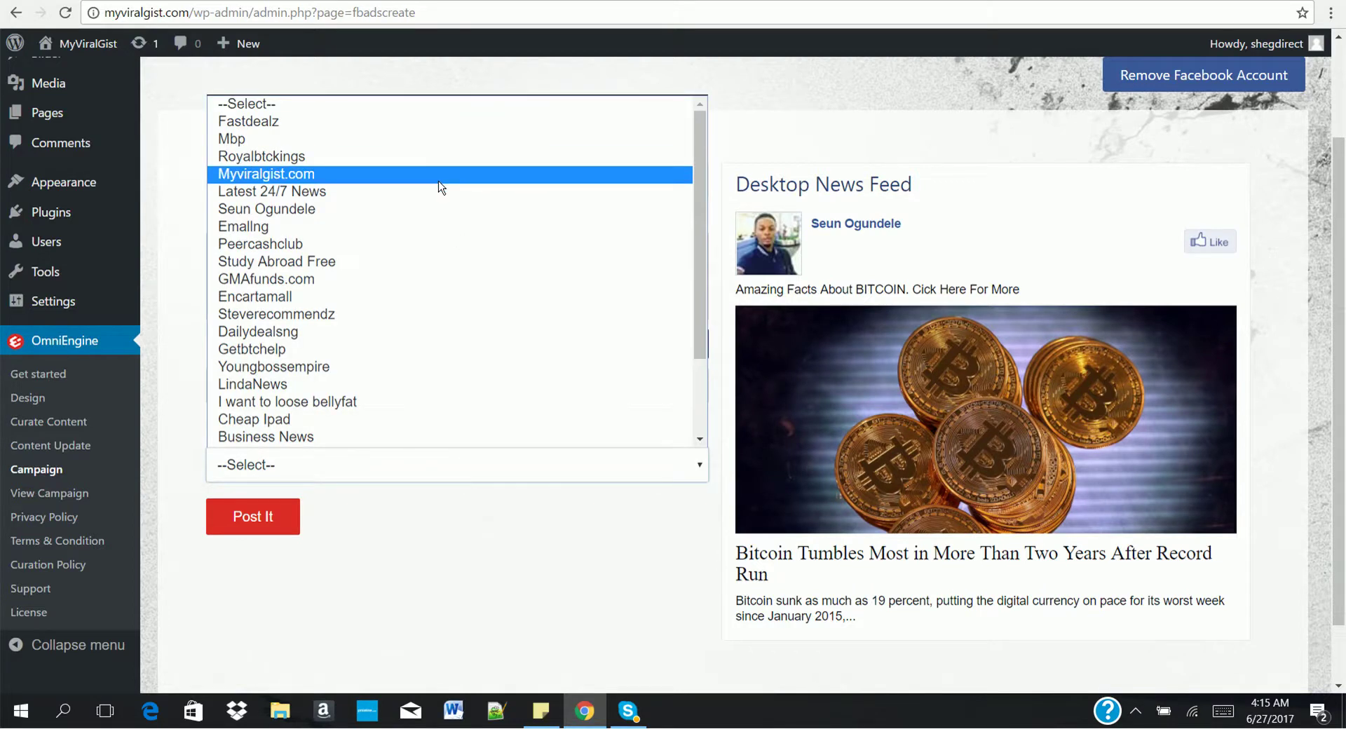
click(440, 187)
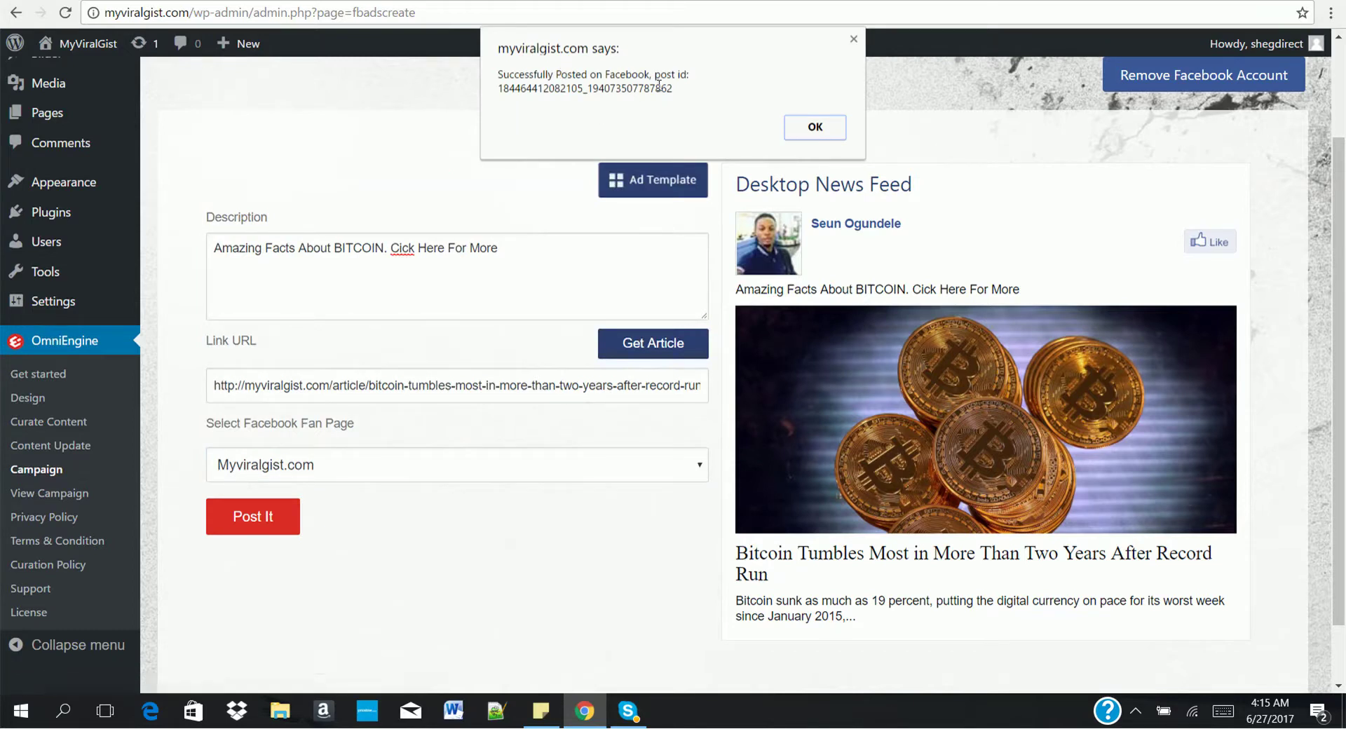
click(814, 130)
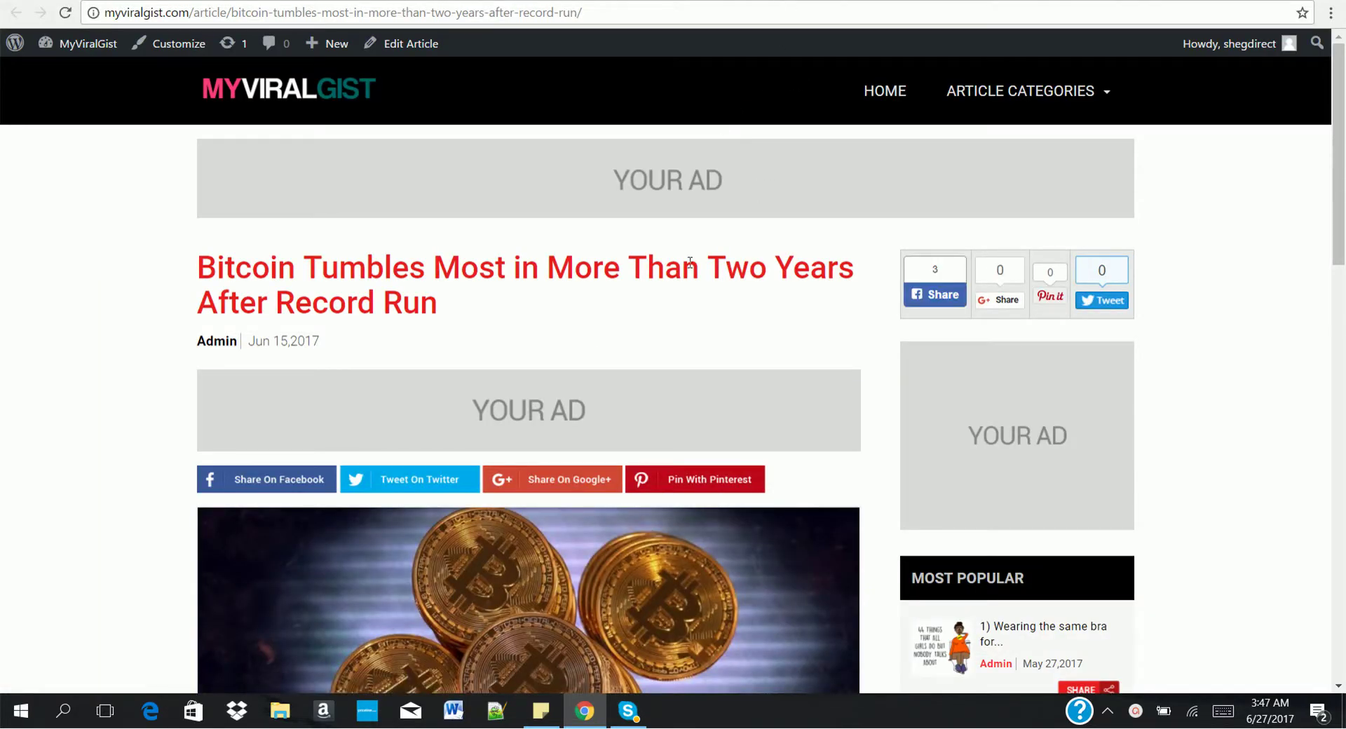
Check the Bitcoin post on the Myviralgist.com Facebook page and return to the Campaign page.
key(ctrl+Tab)
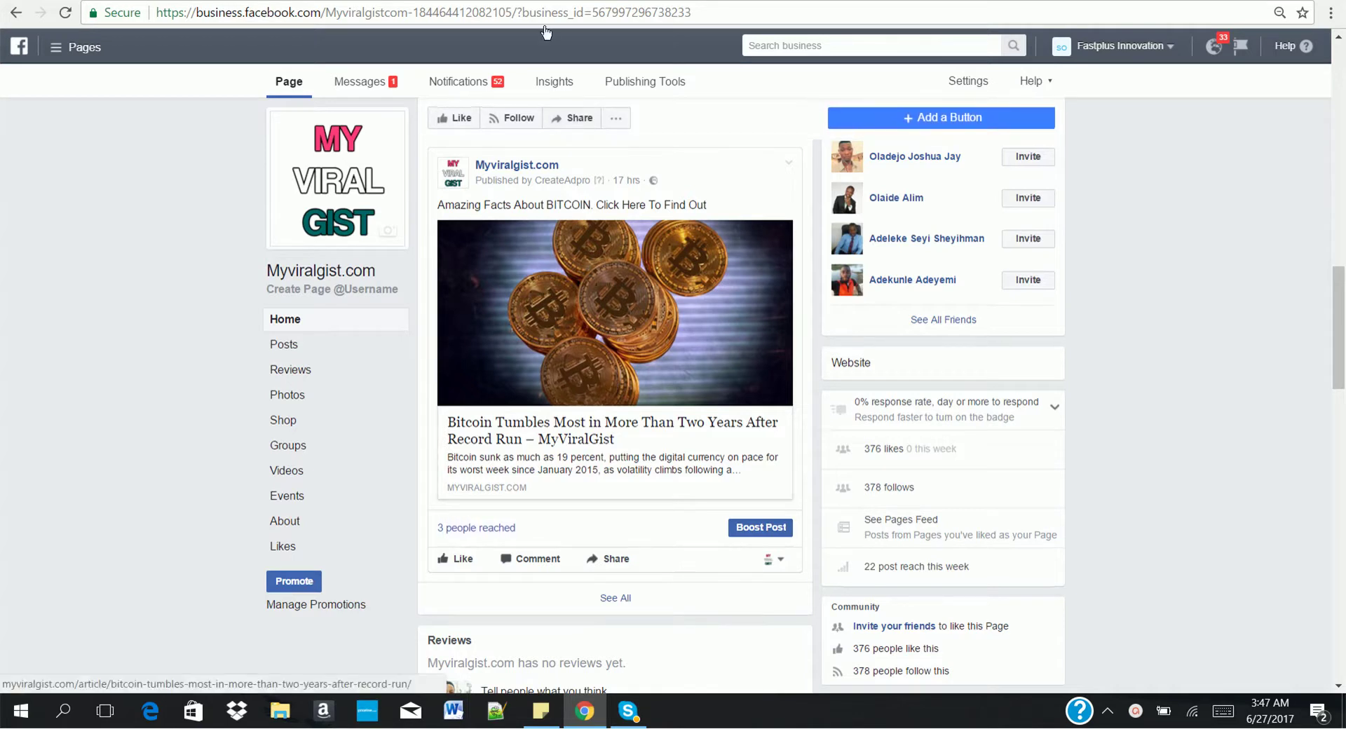
key(ctrl+Tab)
key(ctrl+Tab)
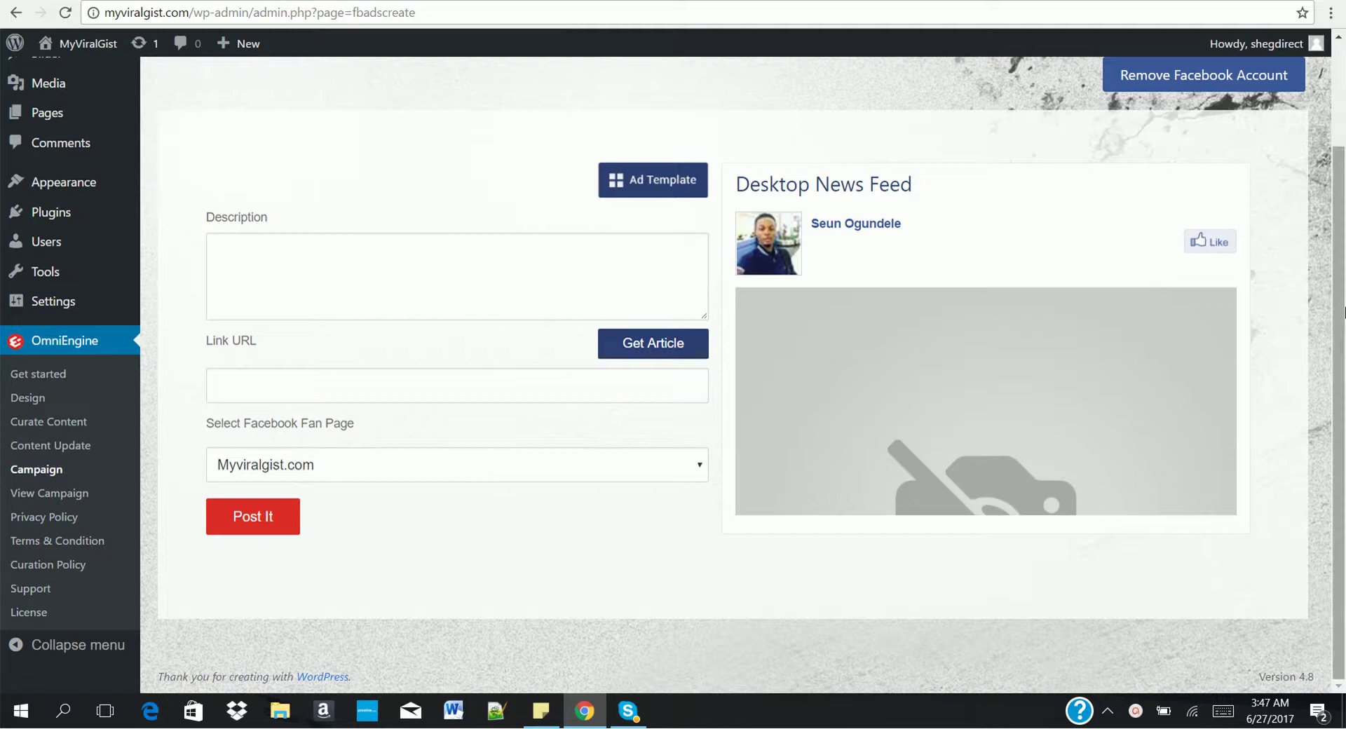
Open the campaign statistics, sort the campaigns by CTR from highest to lowest and review the whole list.
scroll(1339, 154, up, 2)
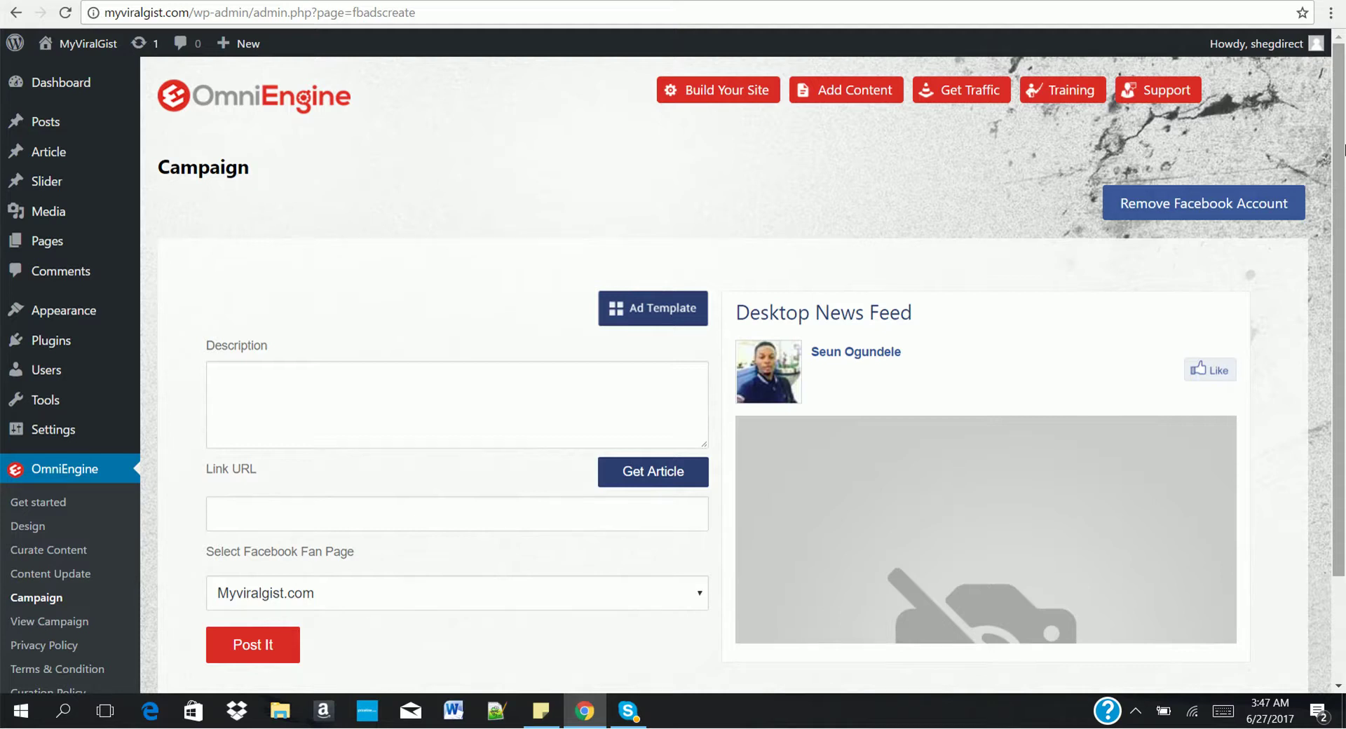
click(46, 623)
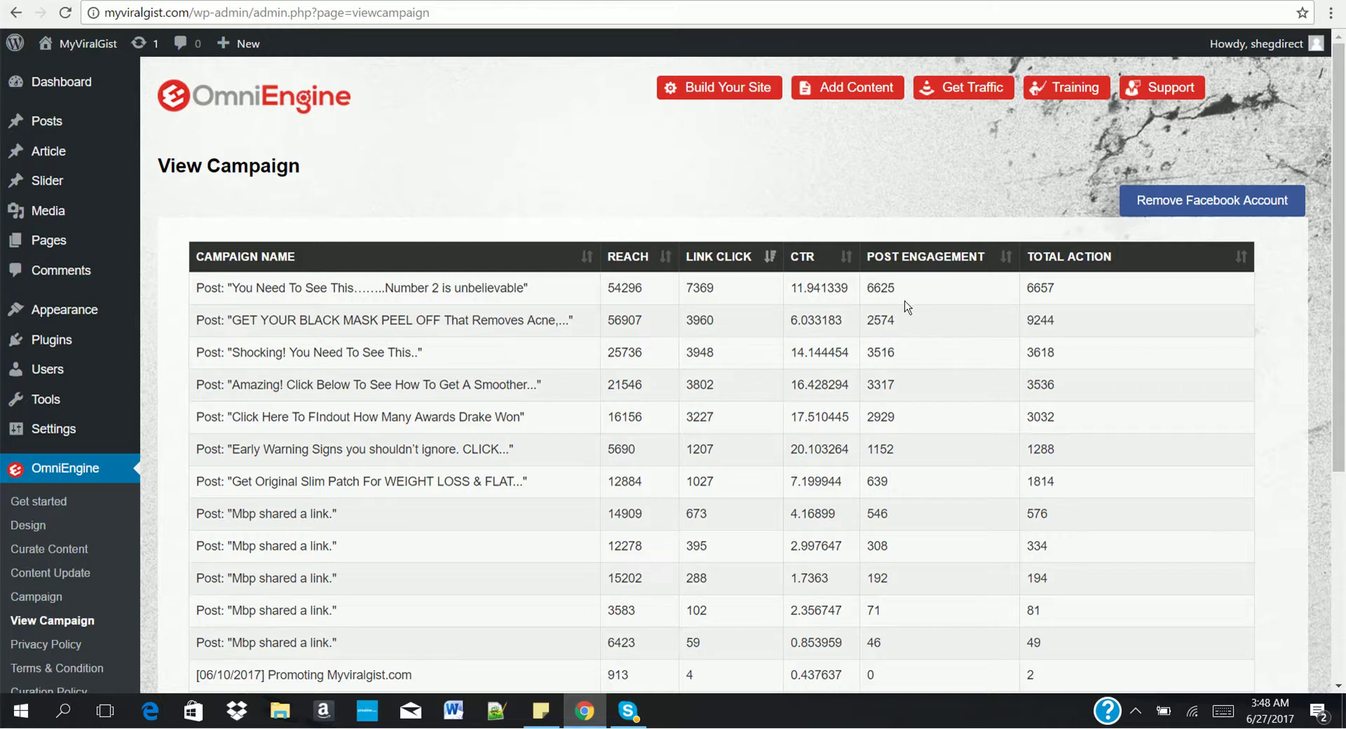
click(853, 263)
click(853, 263)
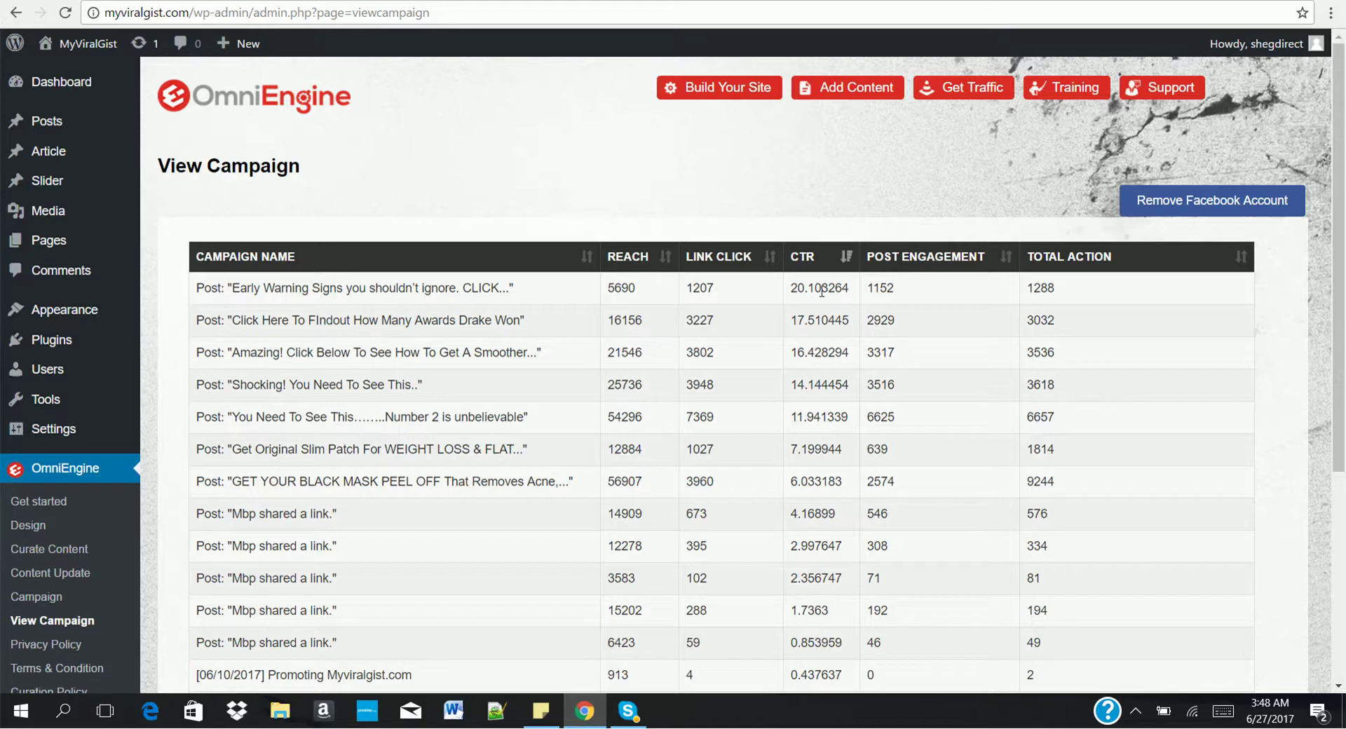
scroll(460, 516, down, 4)
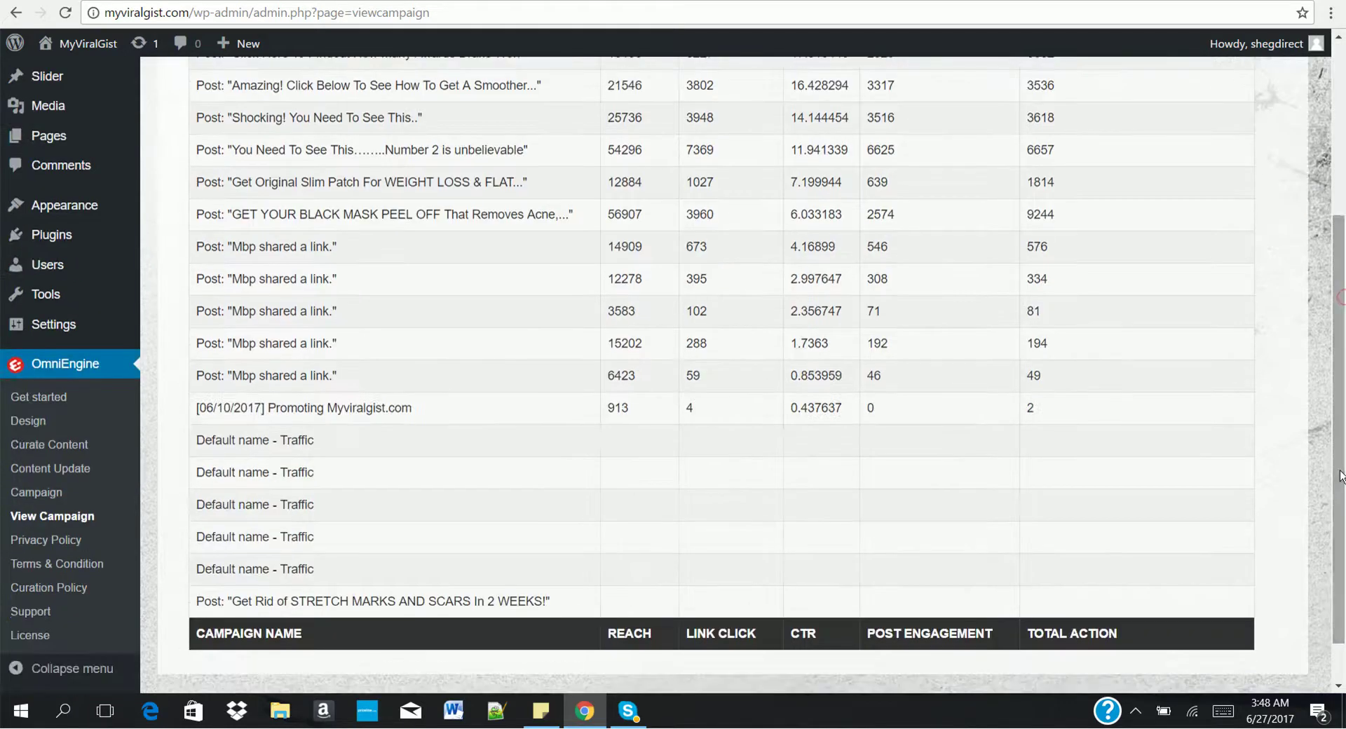